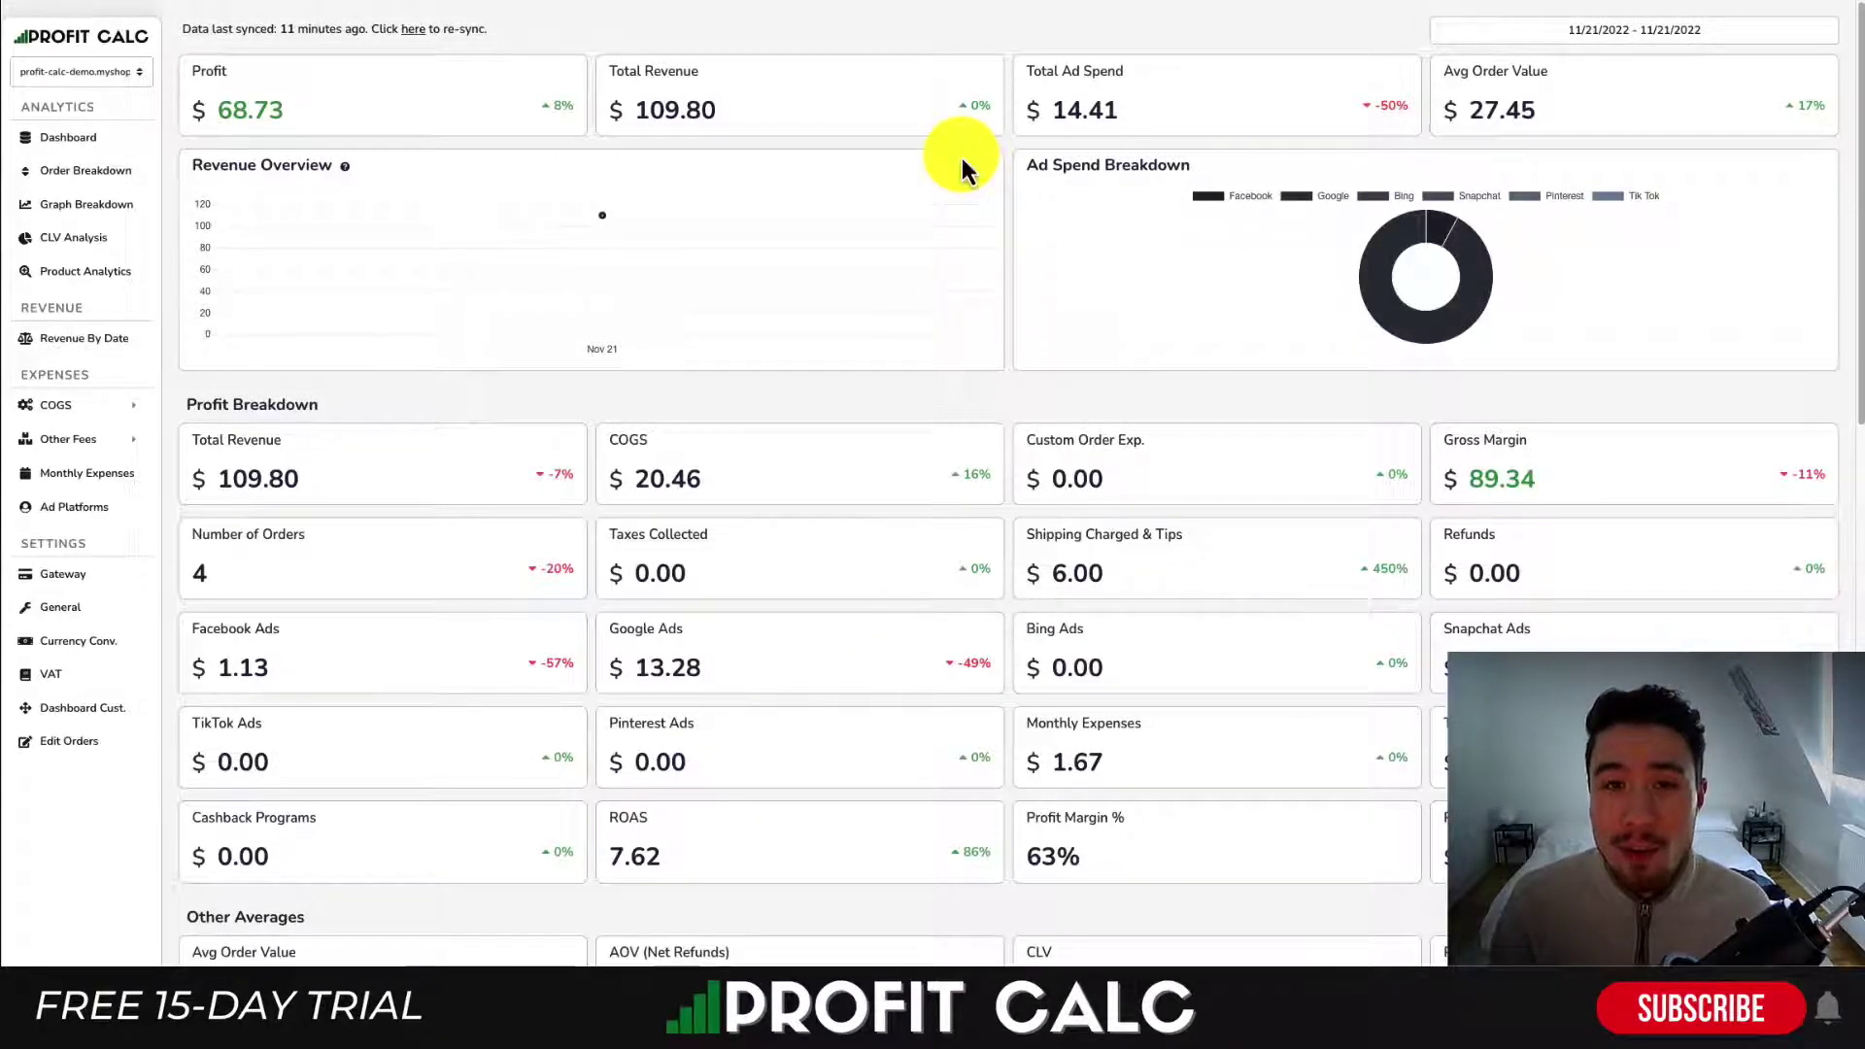
- Set the Profit Calc dashboard to Last 30 Days (10/23/2022–11/21/2022) and review the totals
left_click(1729, 29)
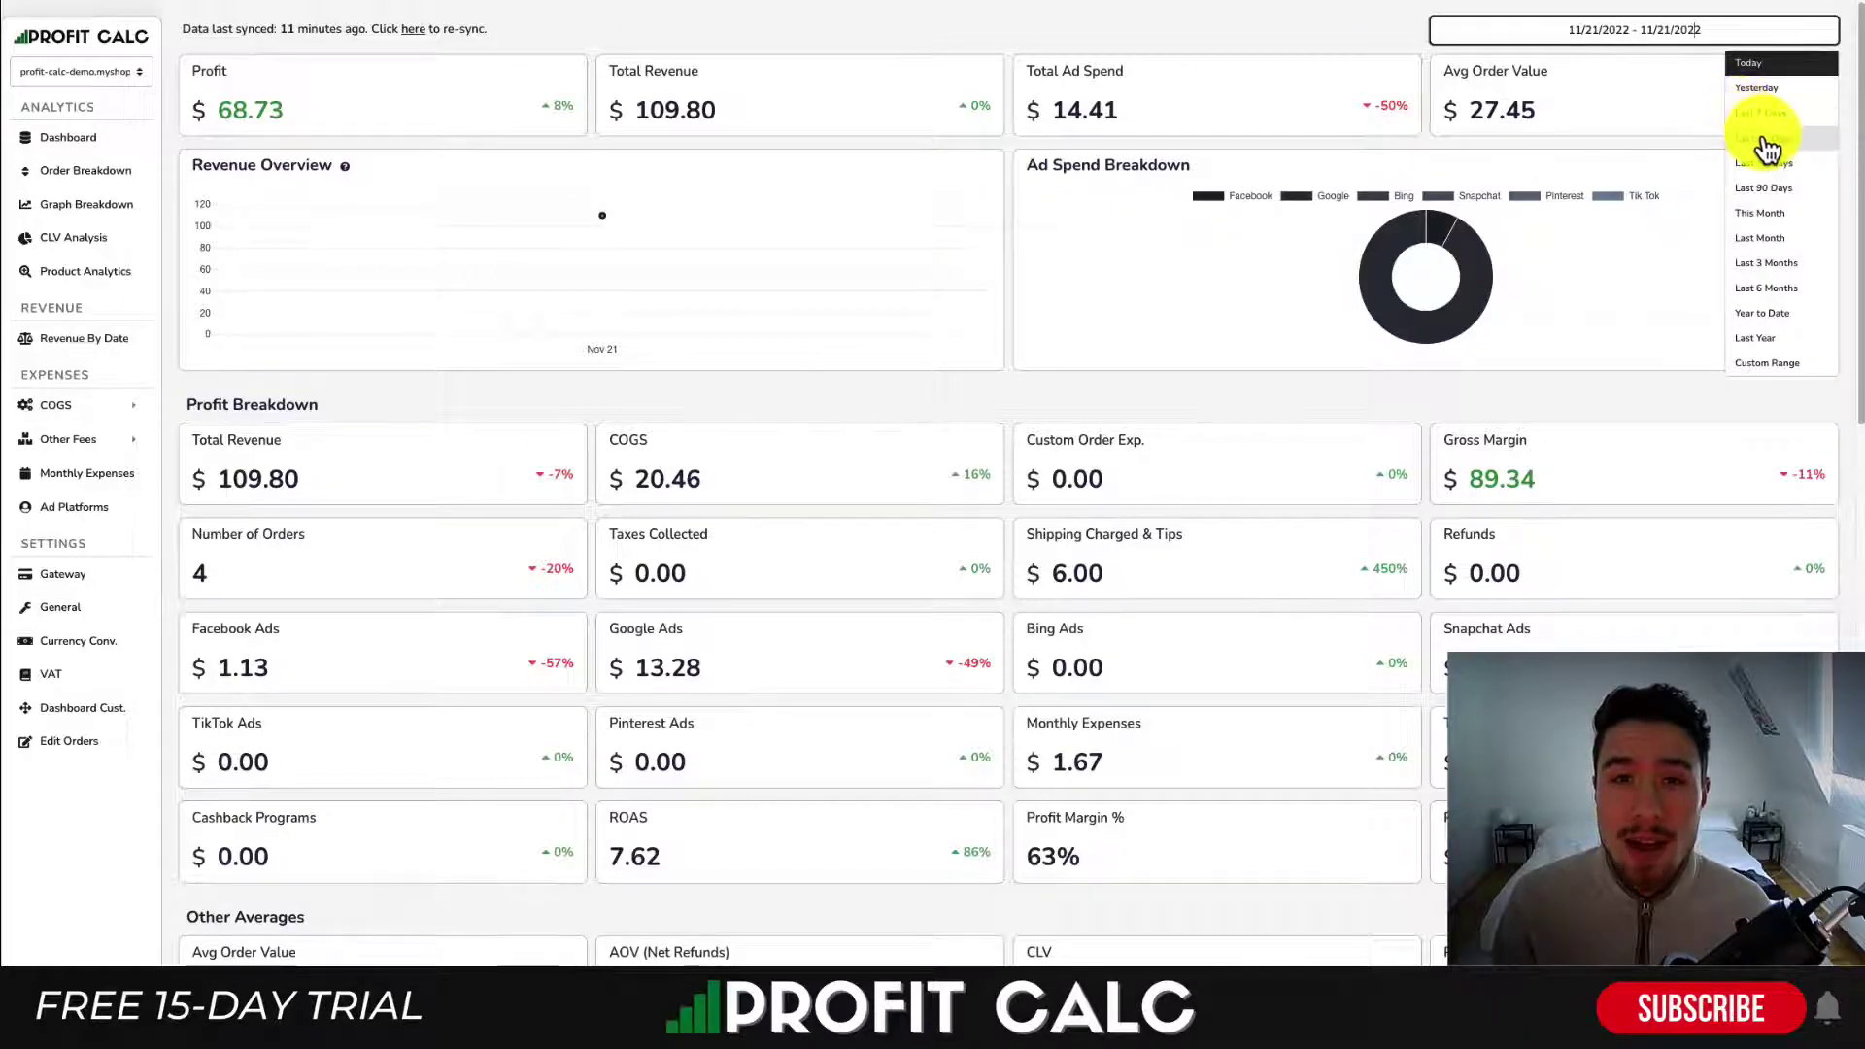
left_click(1763, 139)
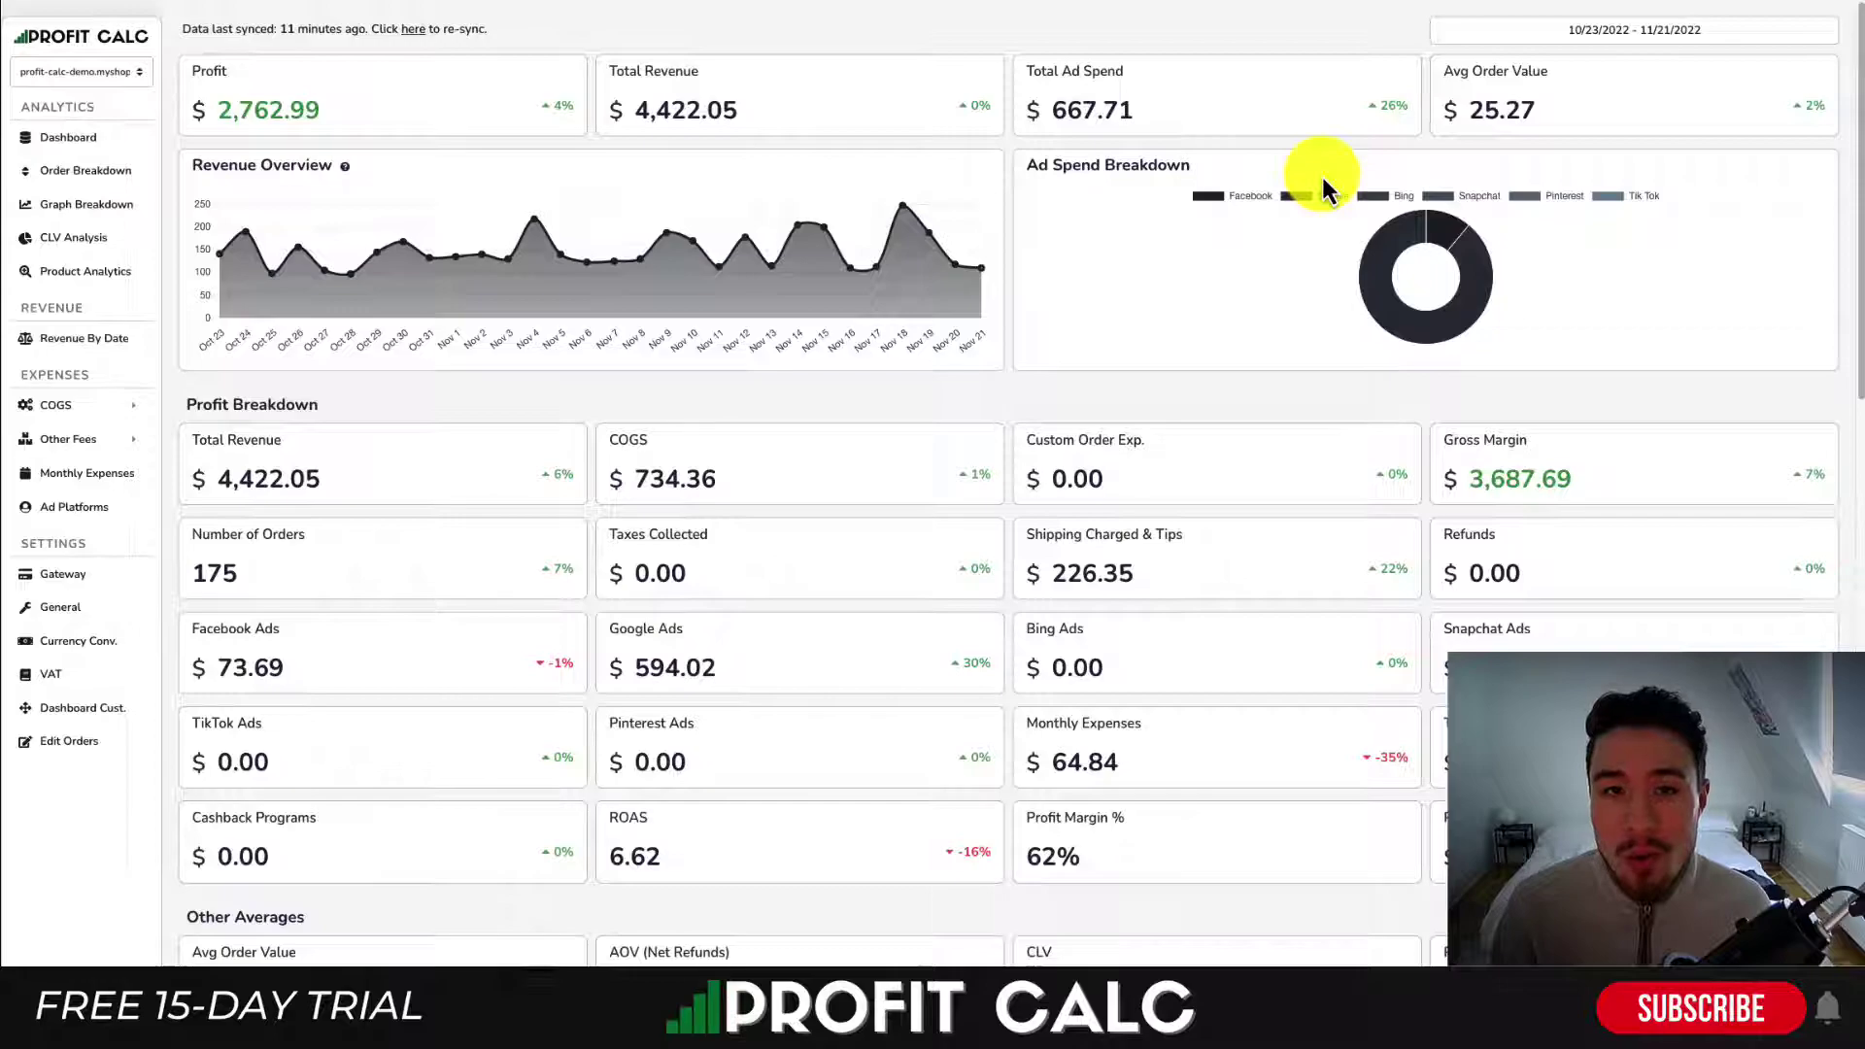
scroll(702, 280, "down", 1)
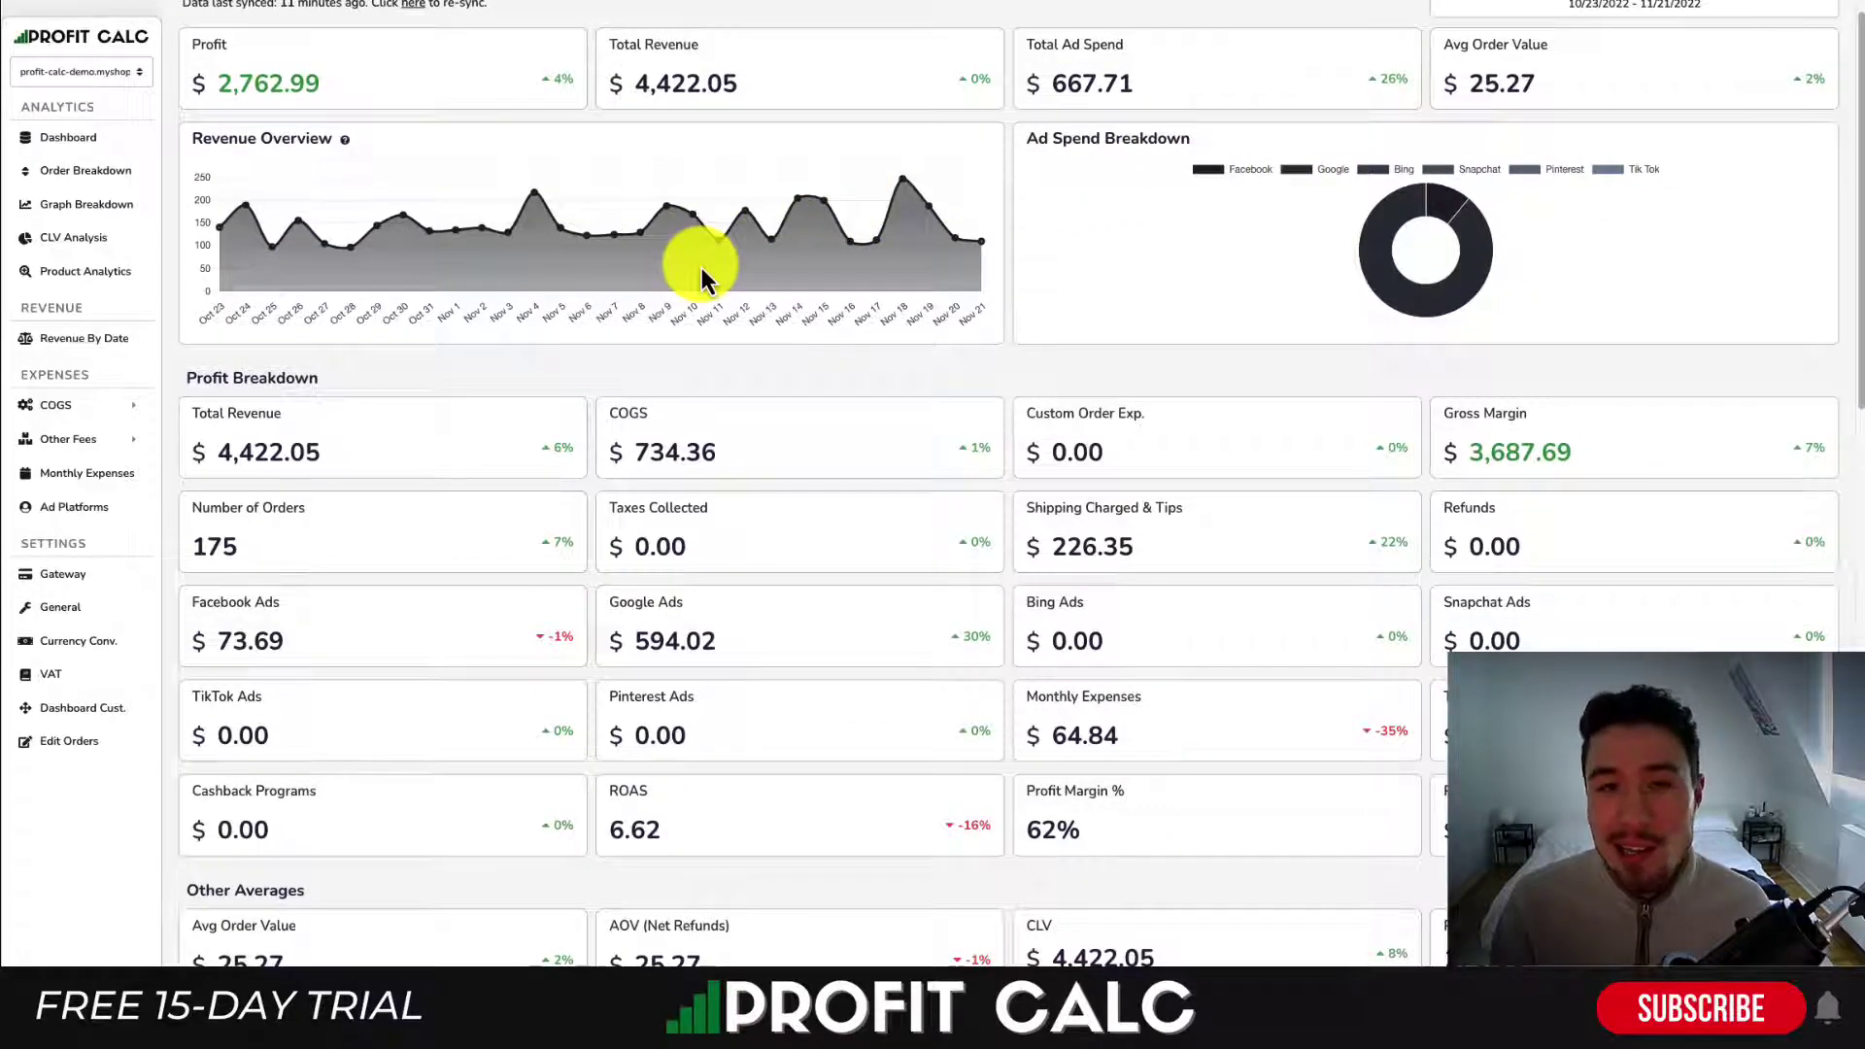
scroll(702, 281, "down", 5)
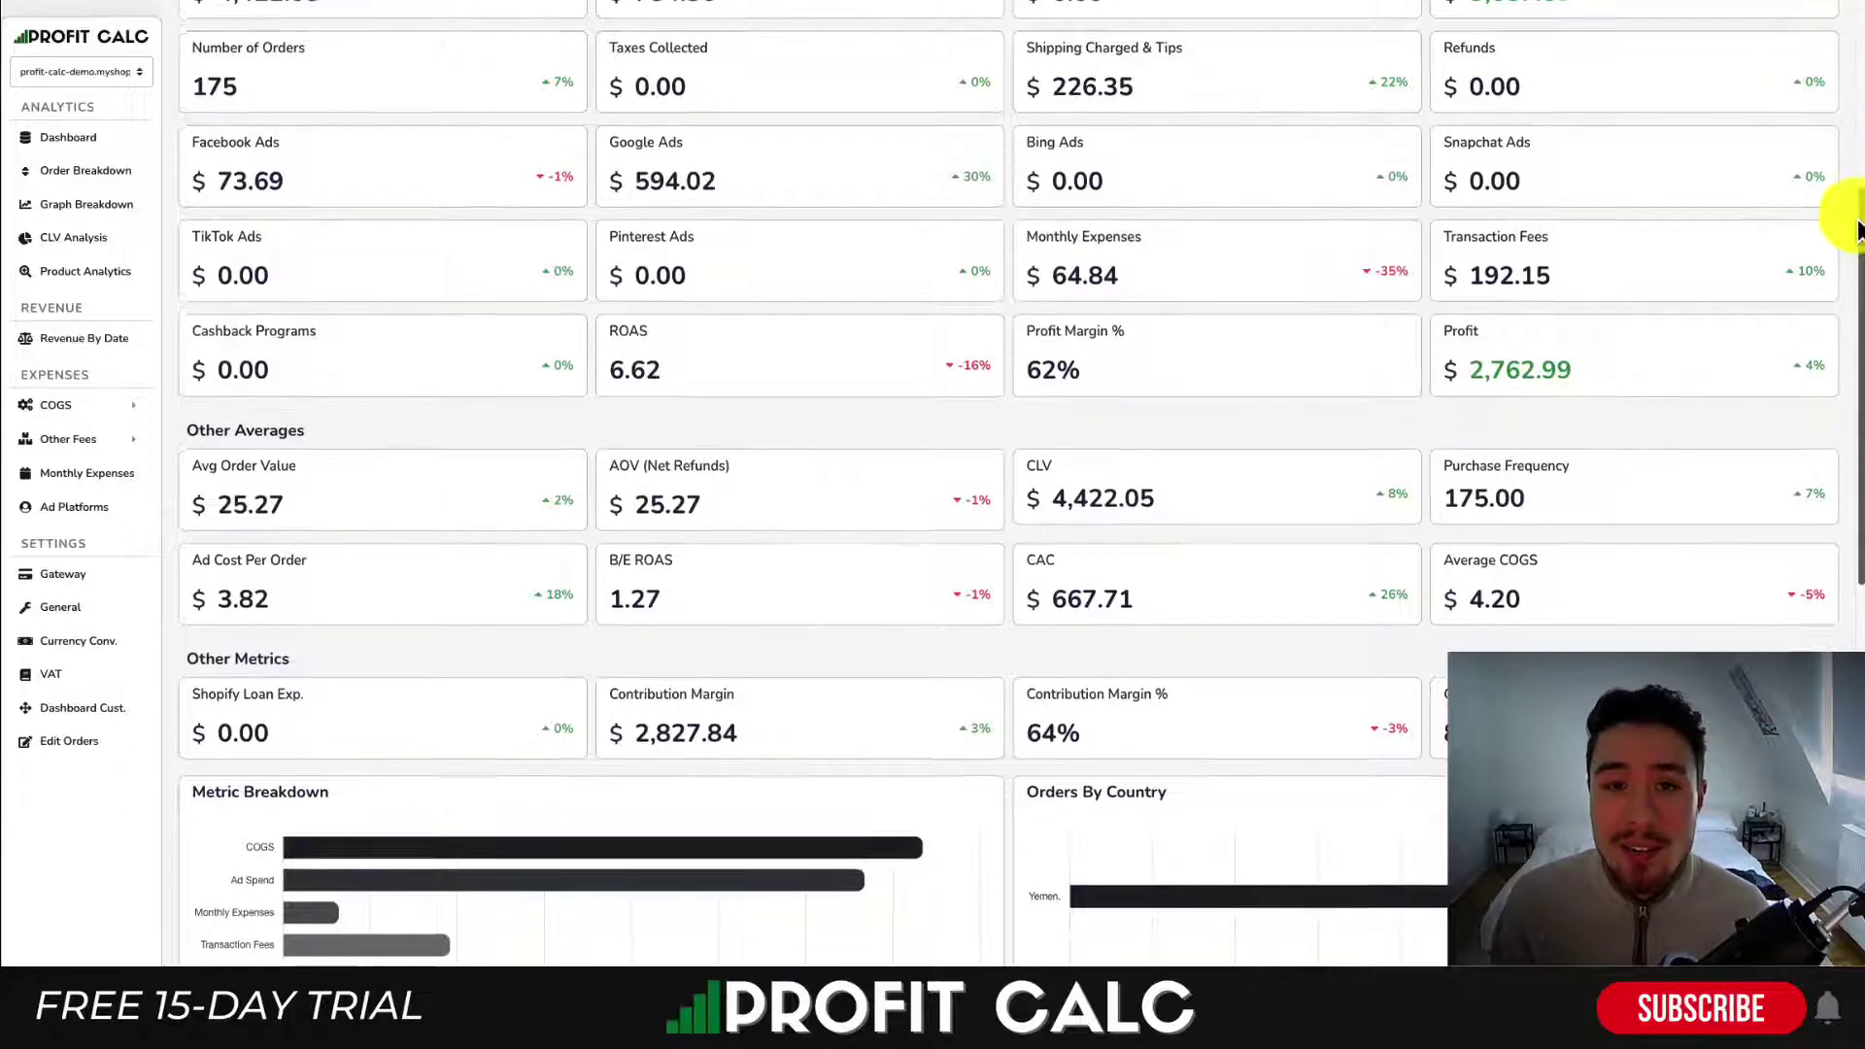
left_click_drag(1857, 228, 1852, 89)
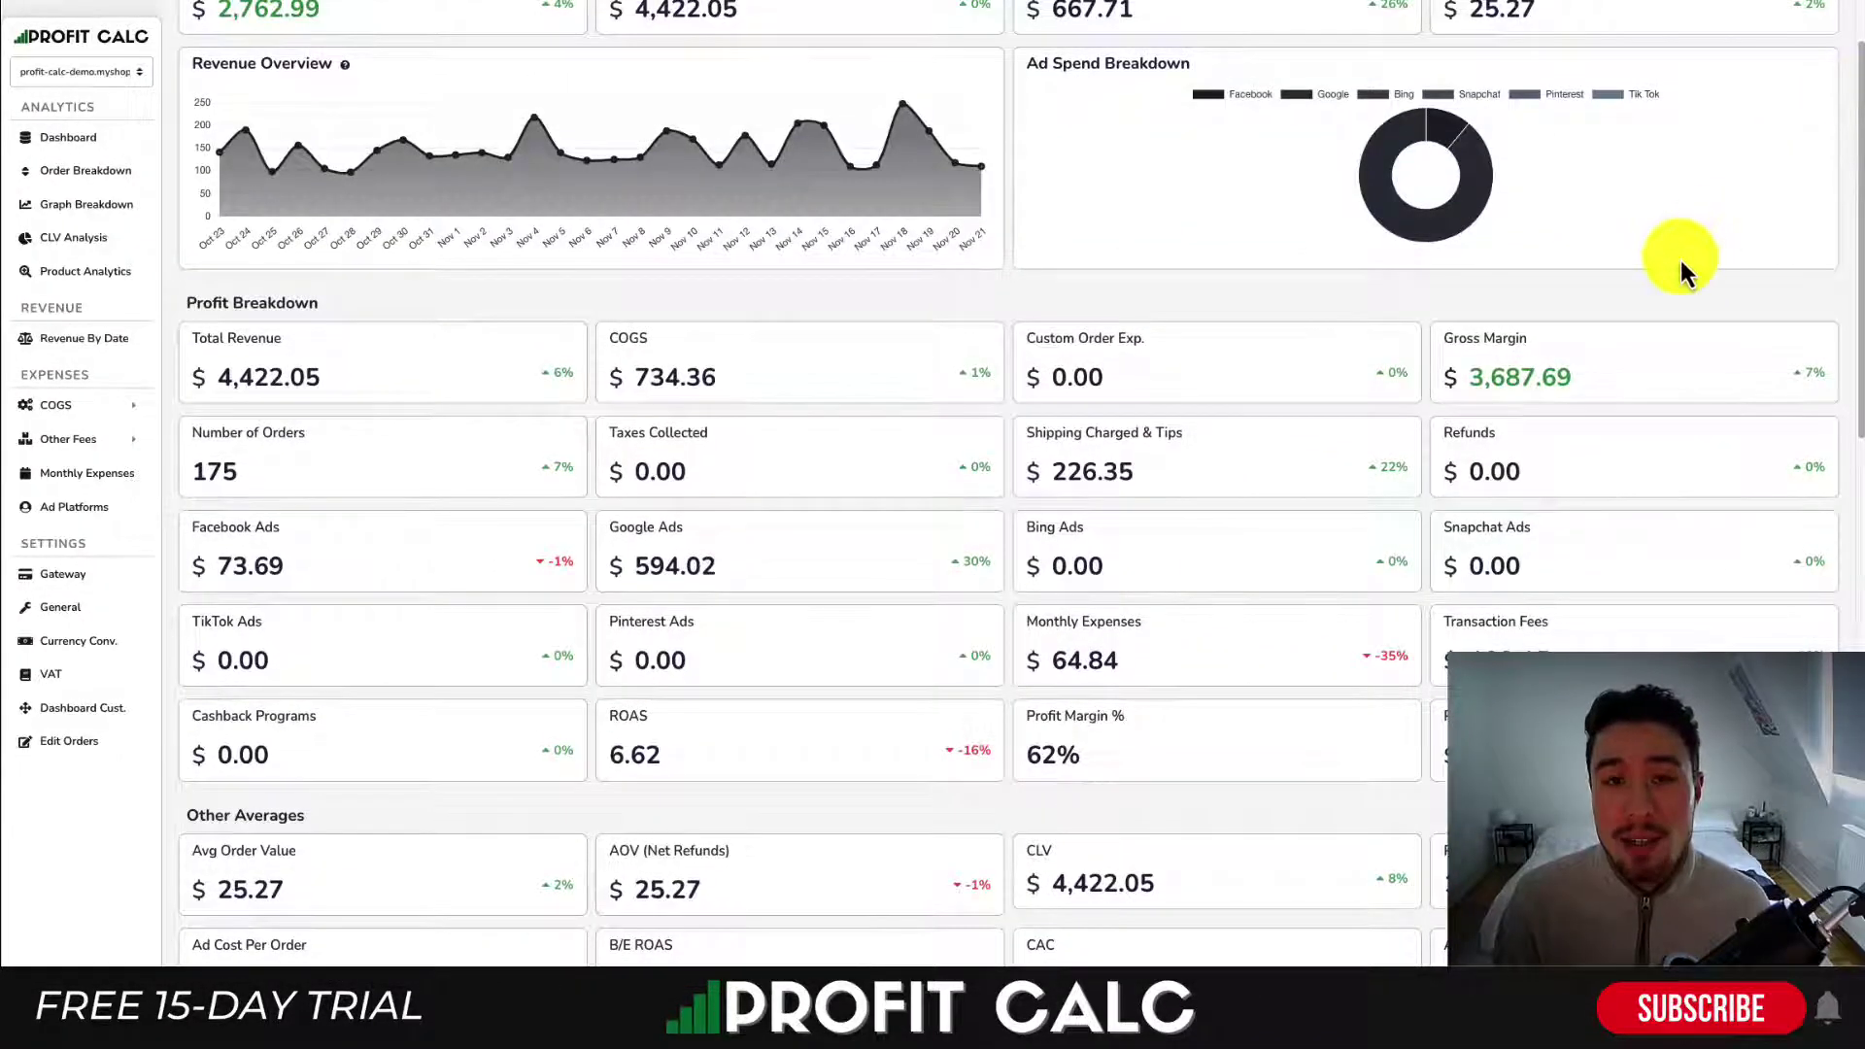
scroll(1680, 263, "up", 2)
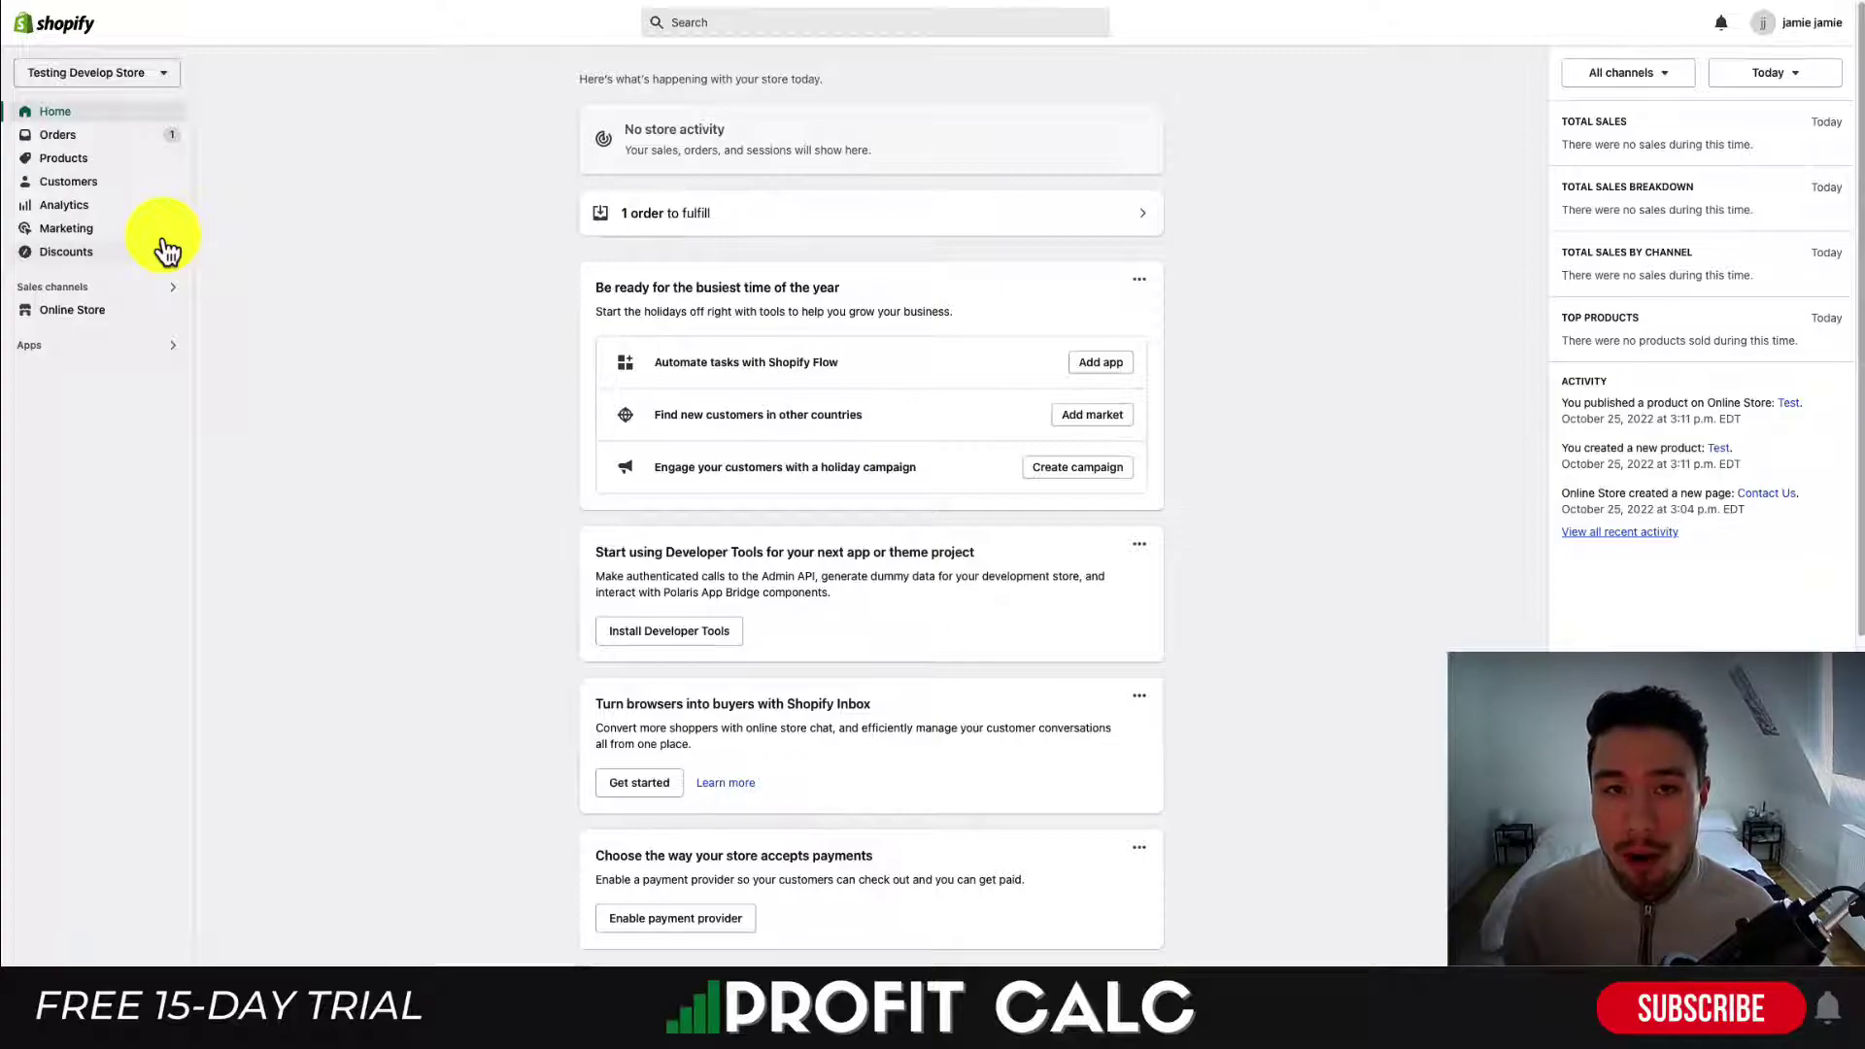
- Open Black Shorts from Products, preview it on the storefront, and return to the product list
left_click(66, 161)
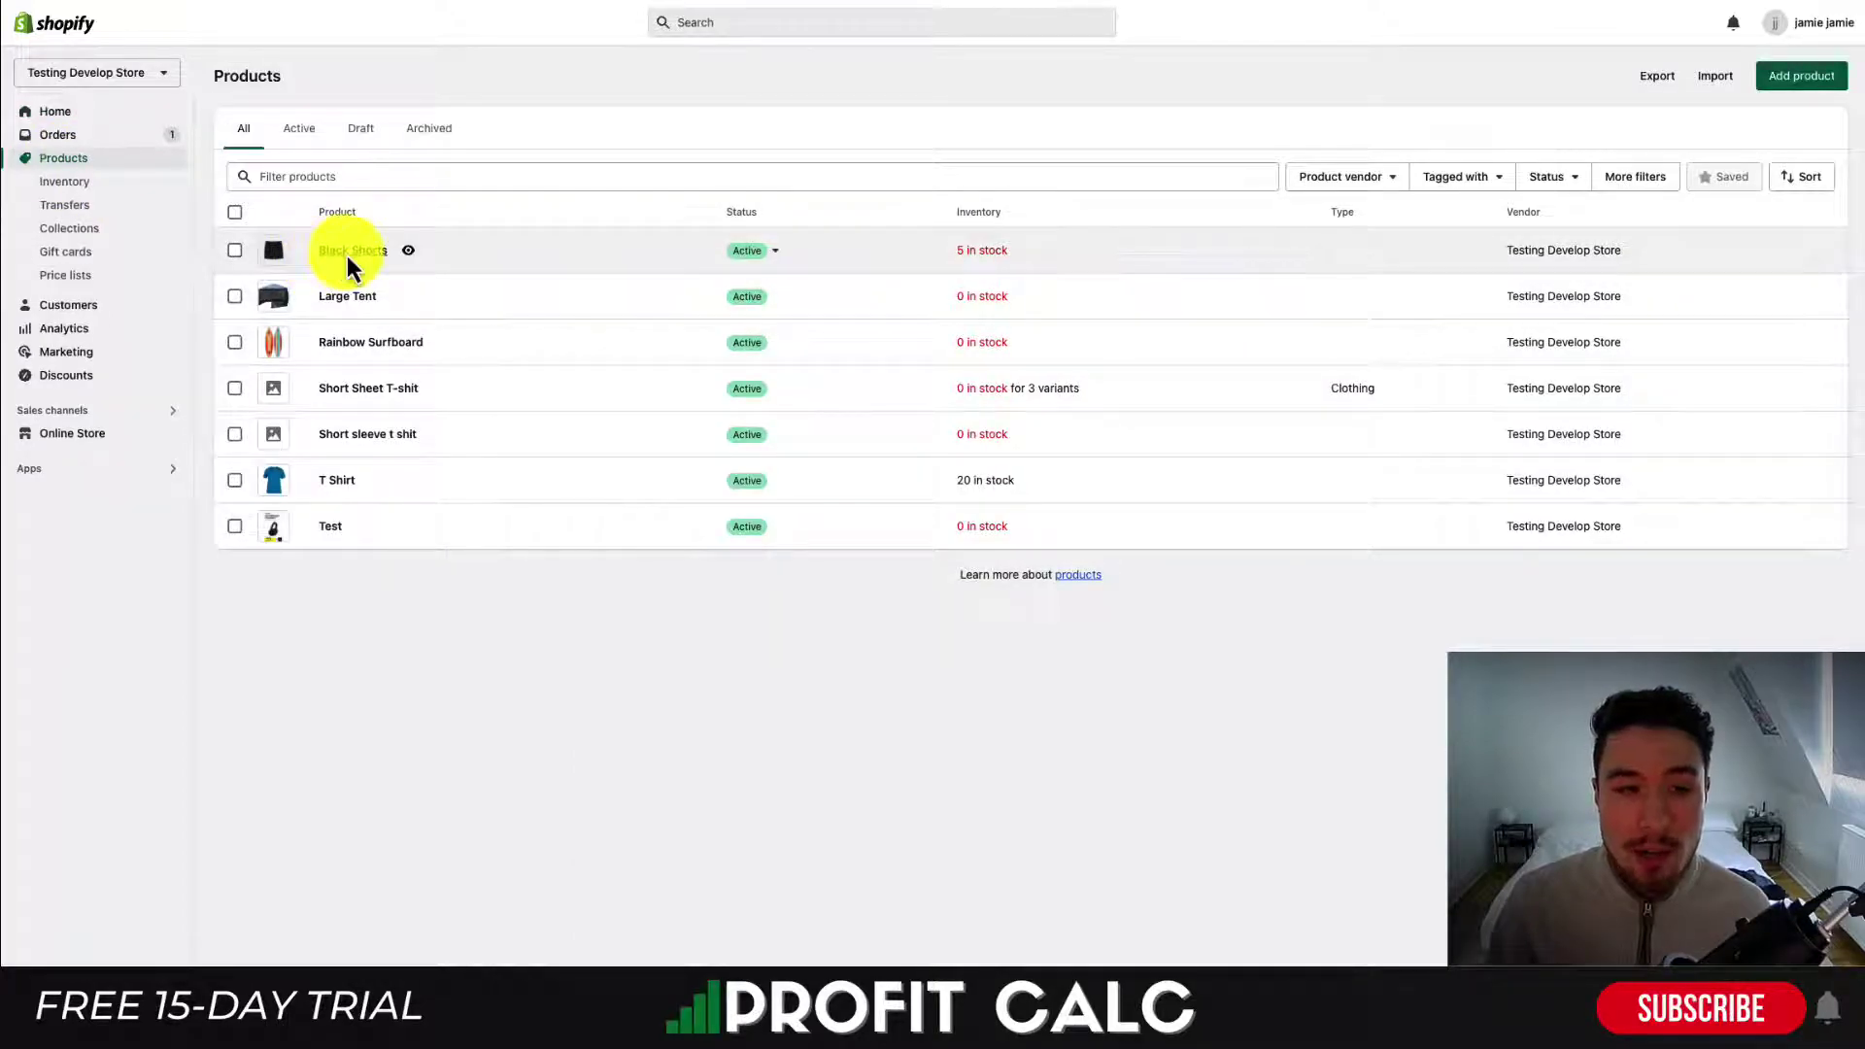
left_click(345, 255)
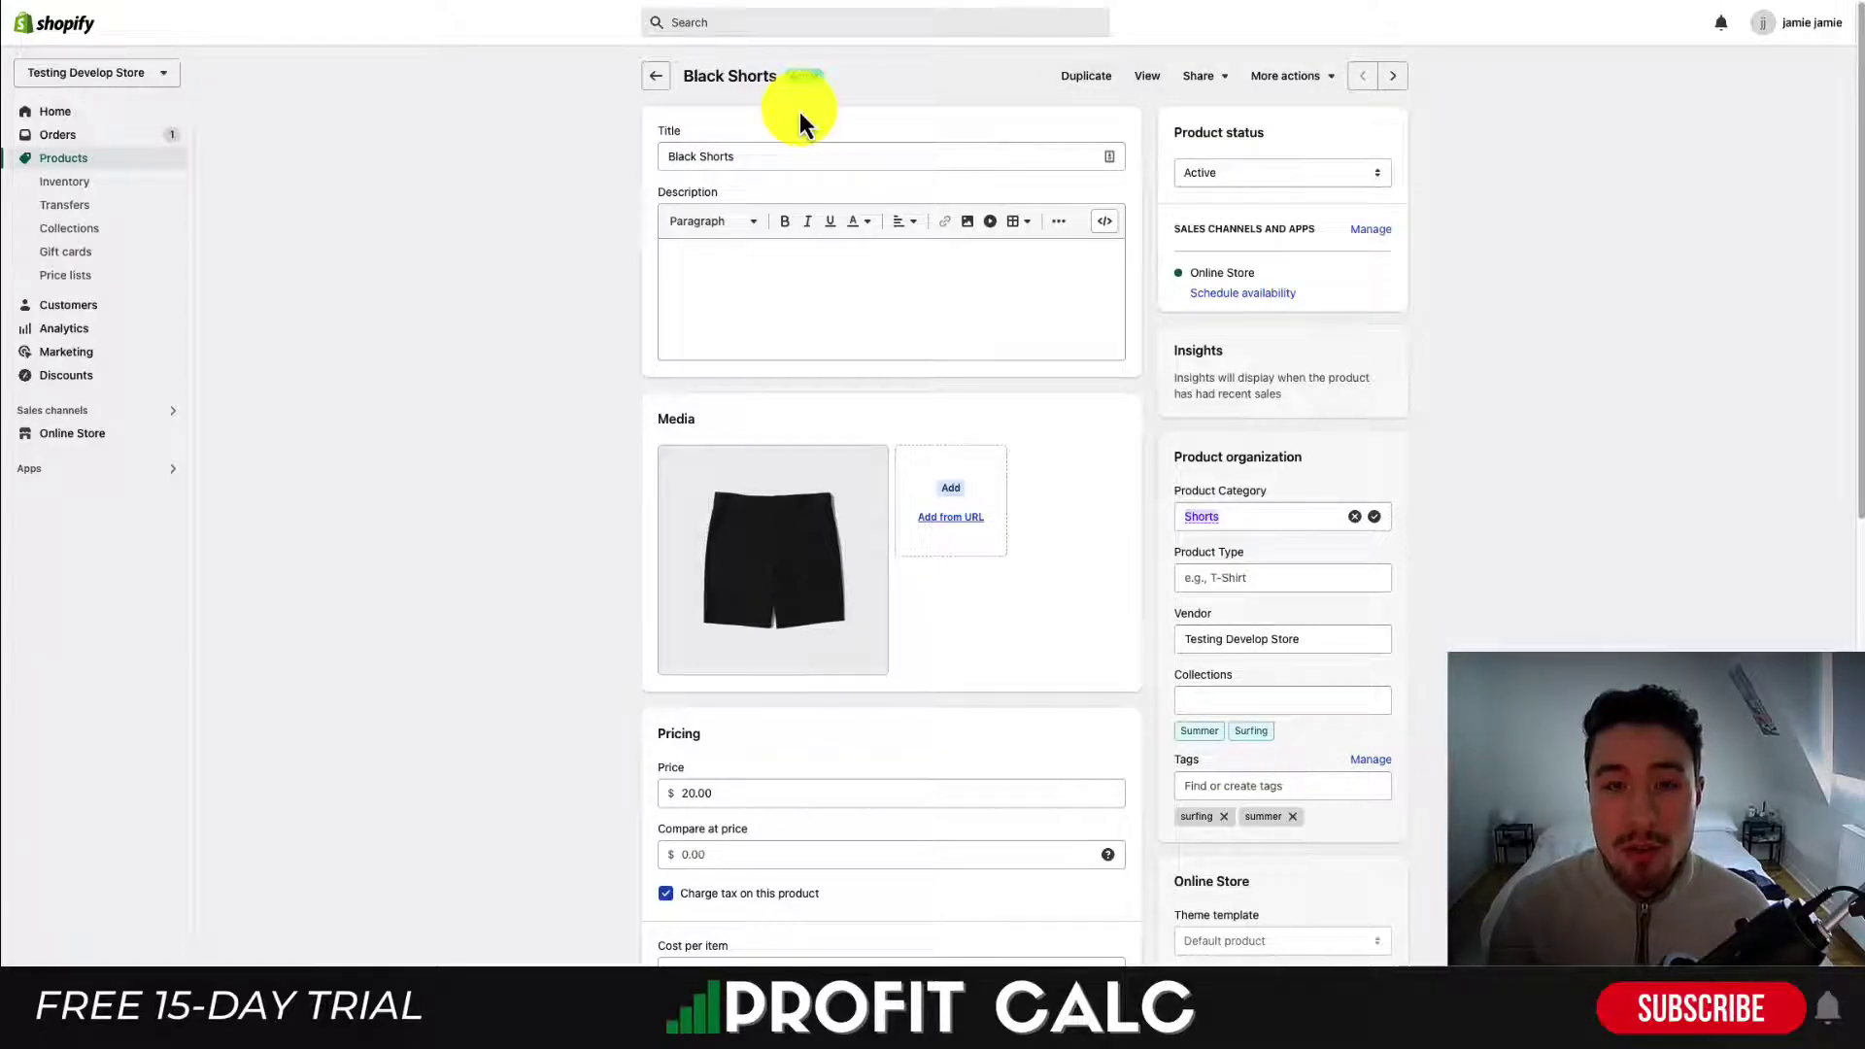
left_click(1137, 78)
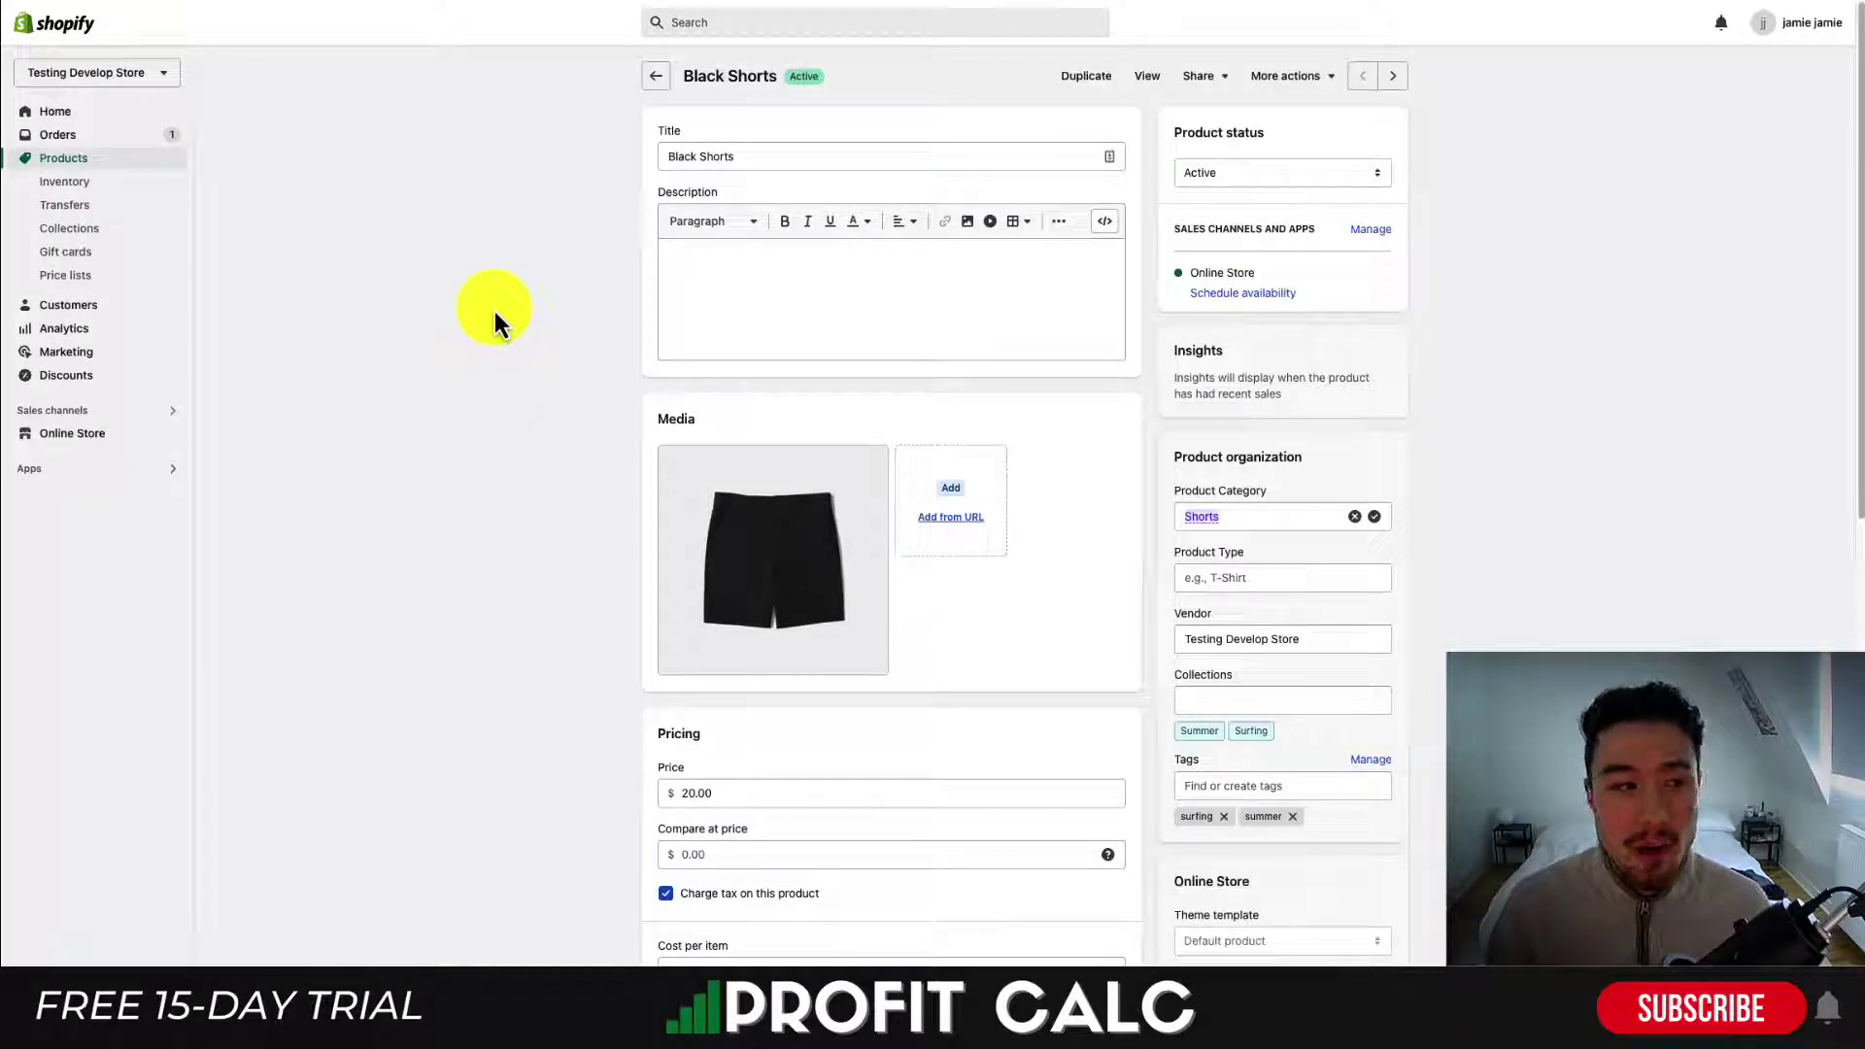
left_click(68, 160)
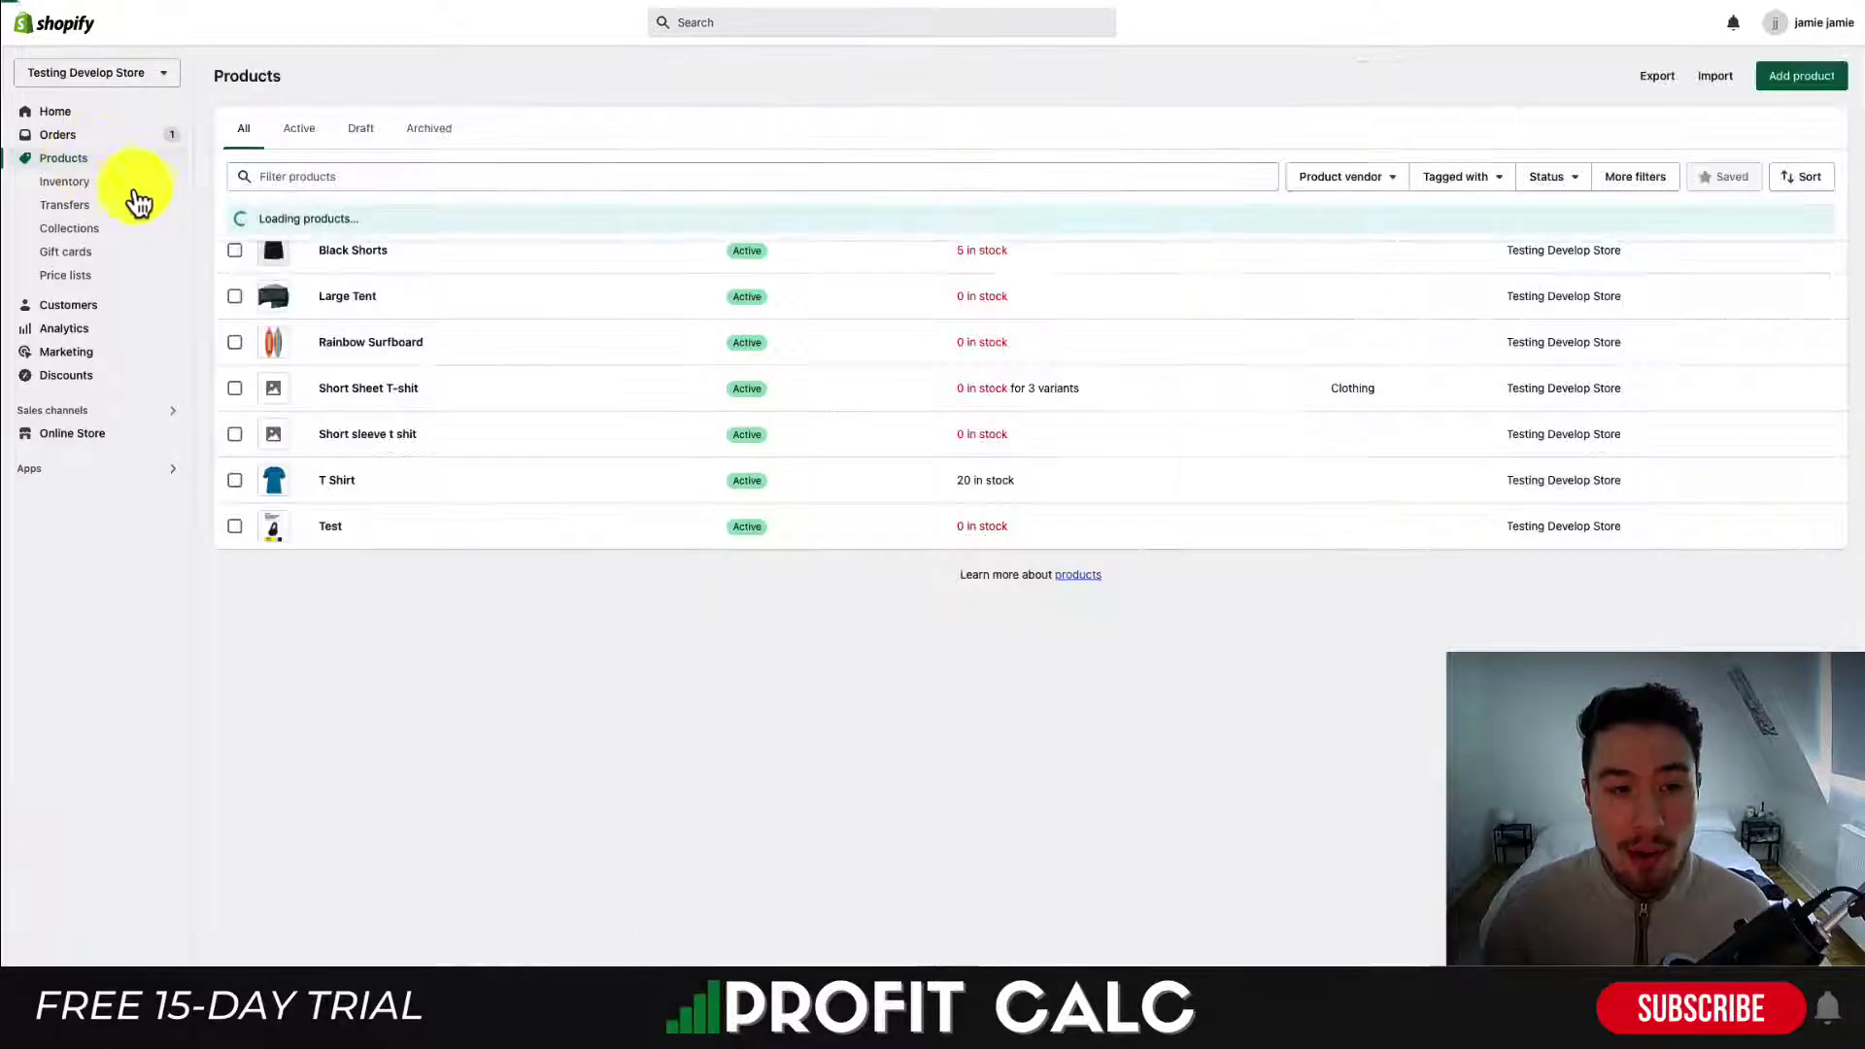
- Give Large Tent the description 'Pairs nicely with black shorts here' and select the word 'here'
left_click(337, 309)
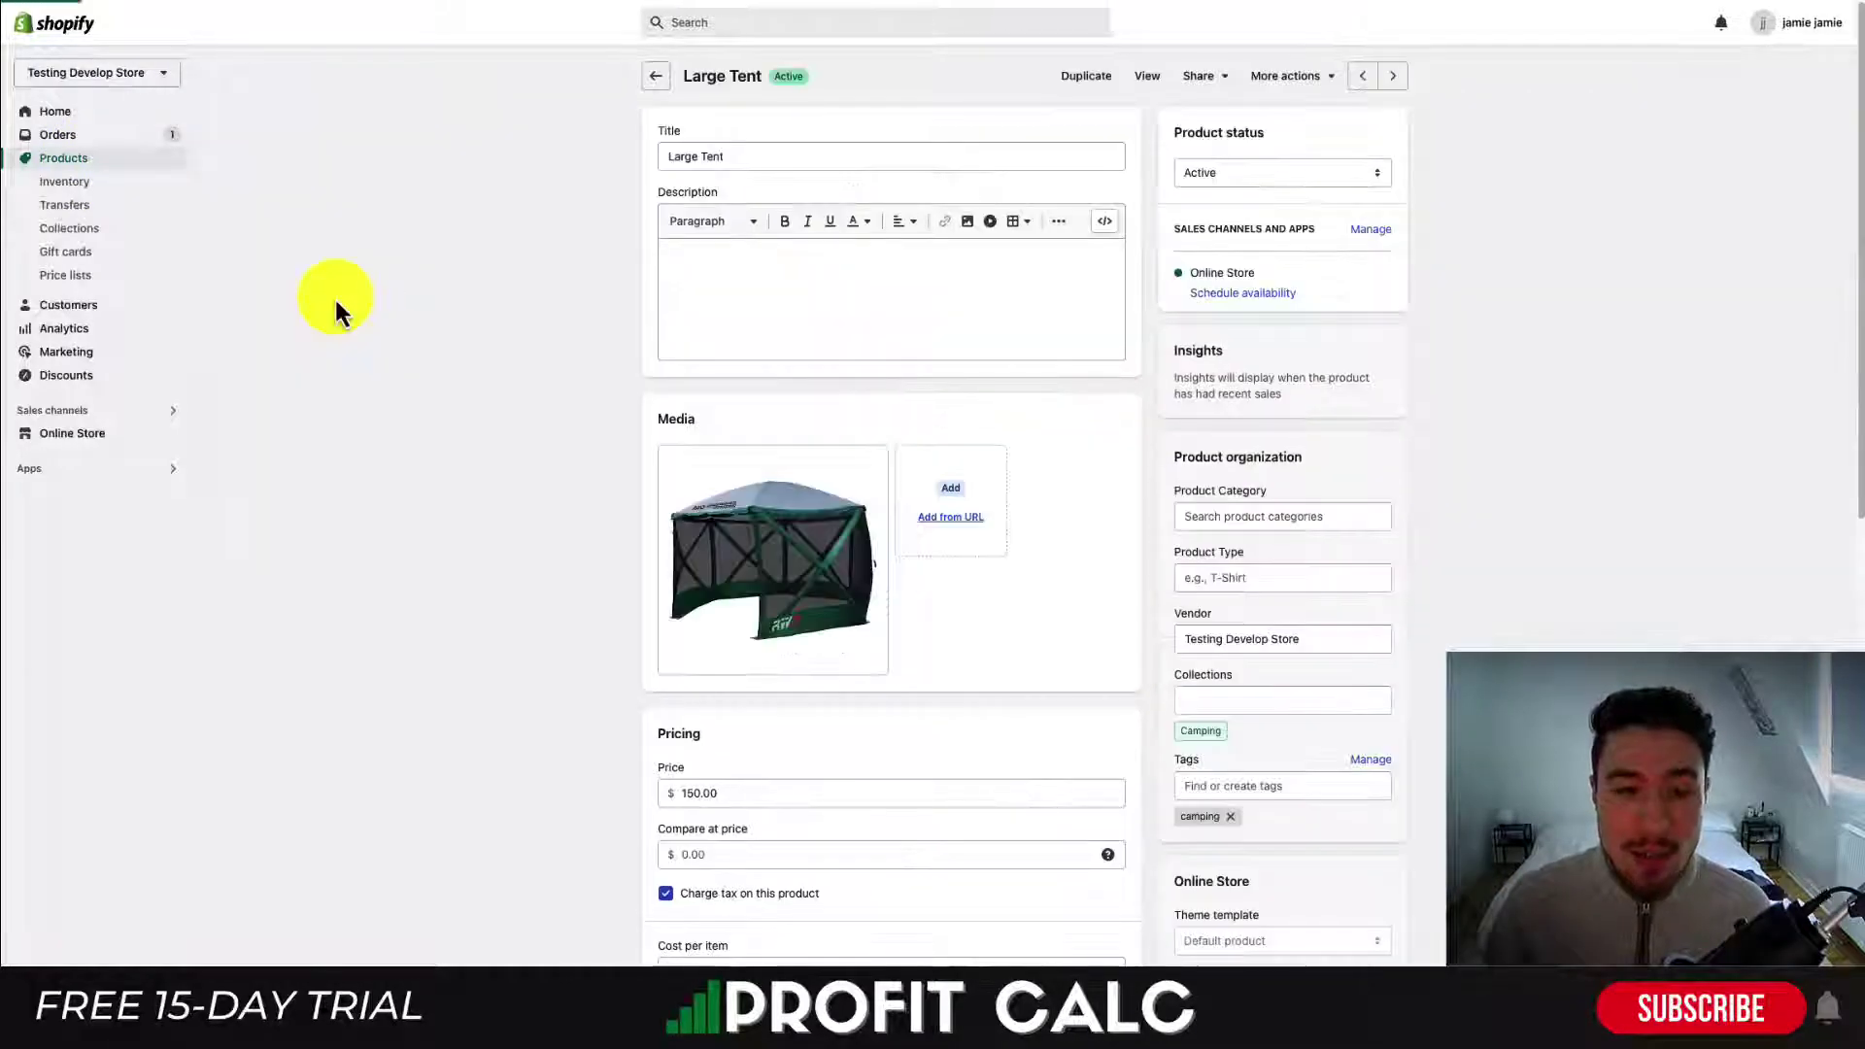
left_click(812, 308)
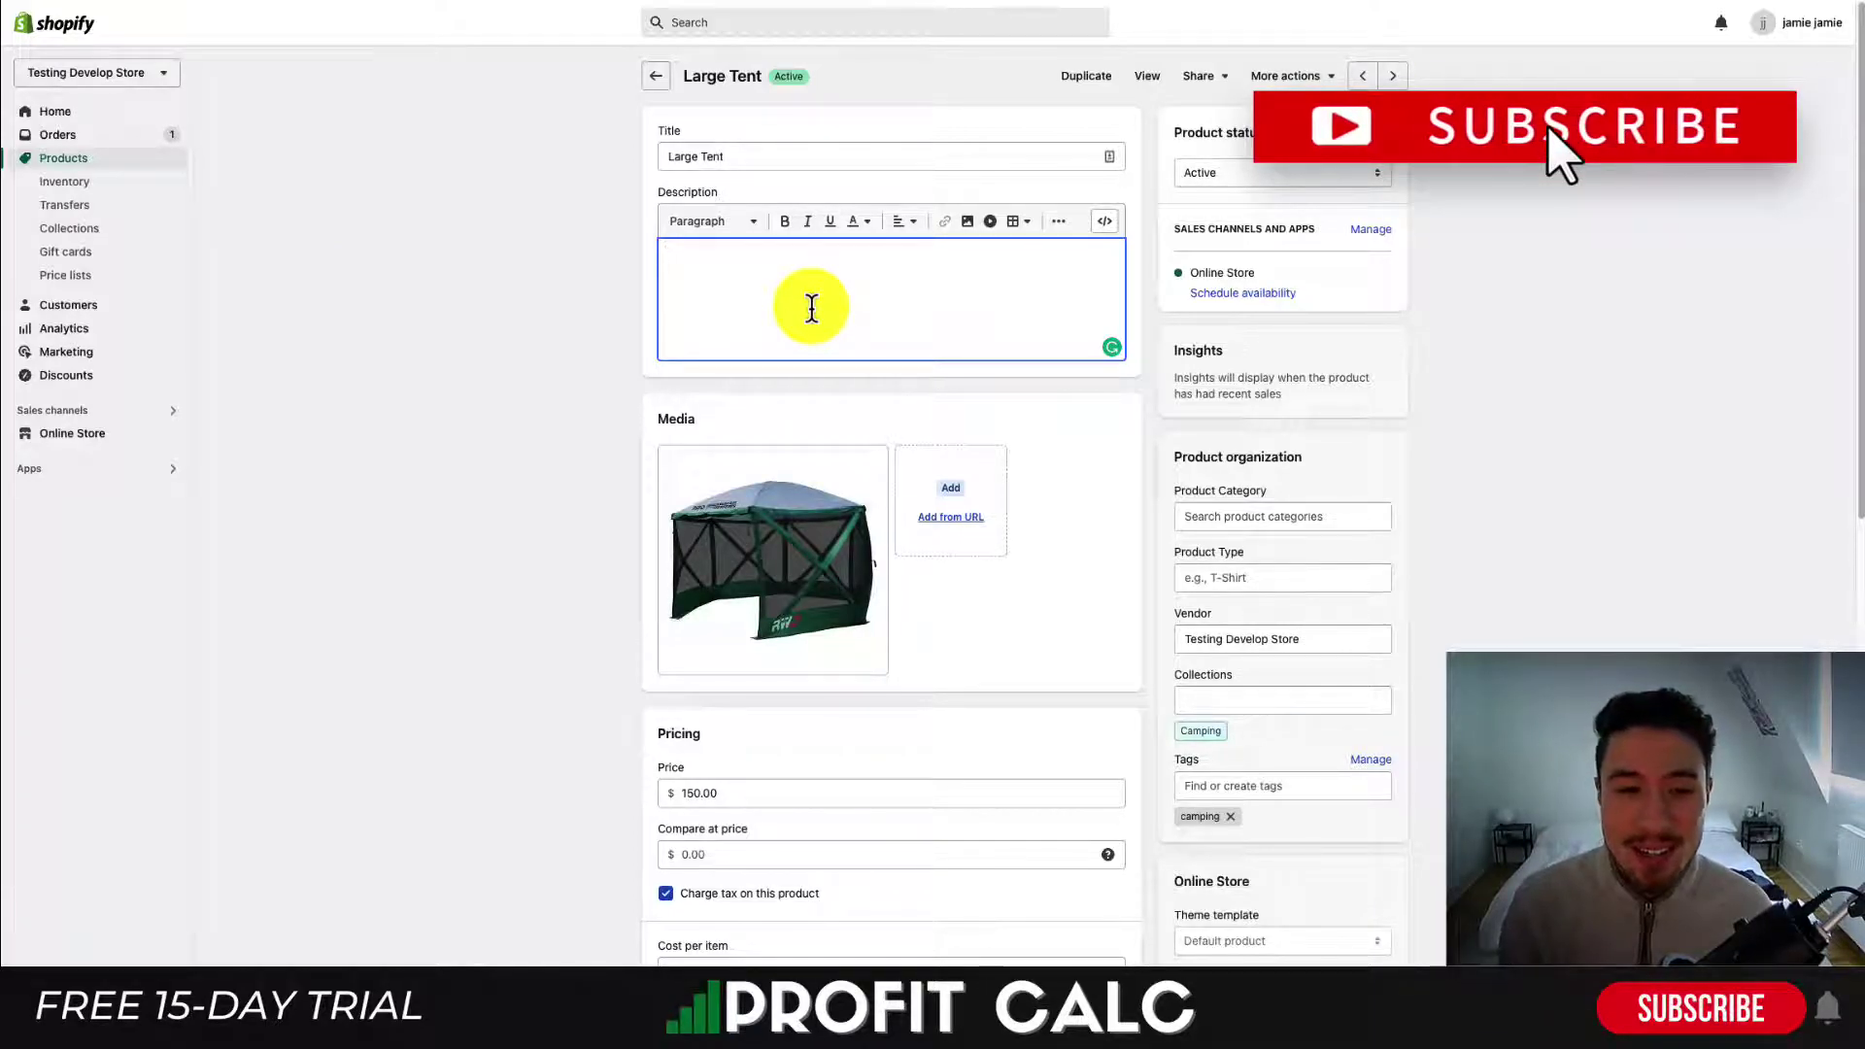
type("Pairs nicely with black shorts")
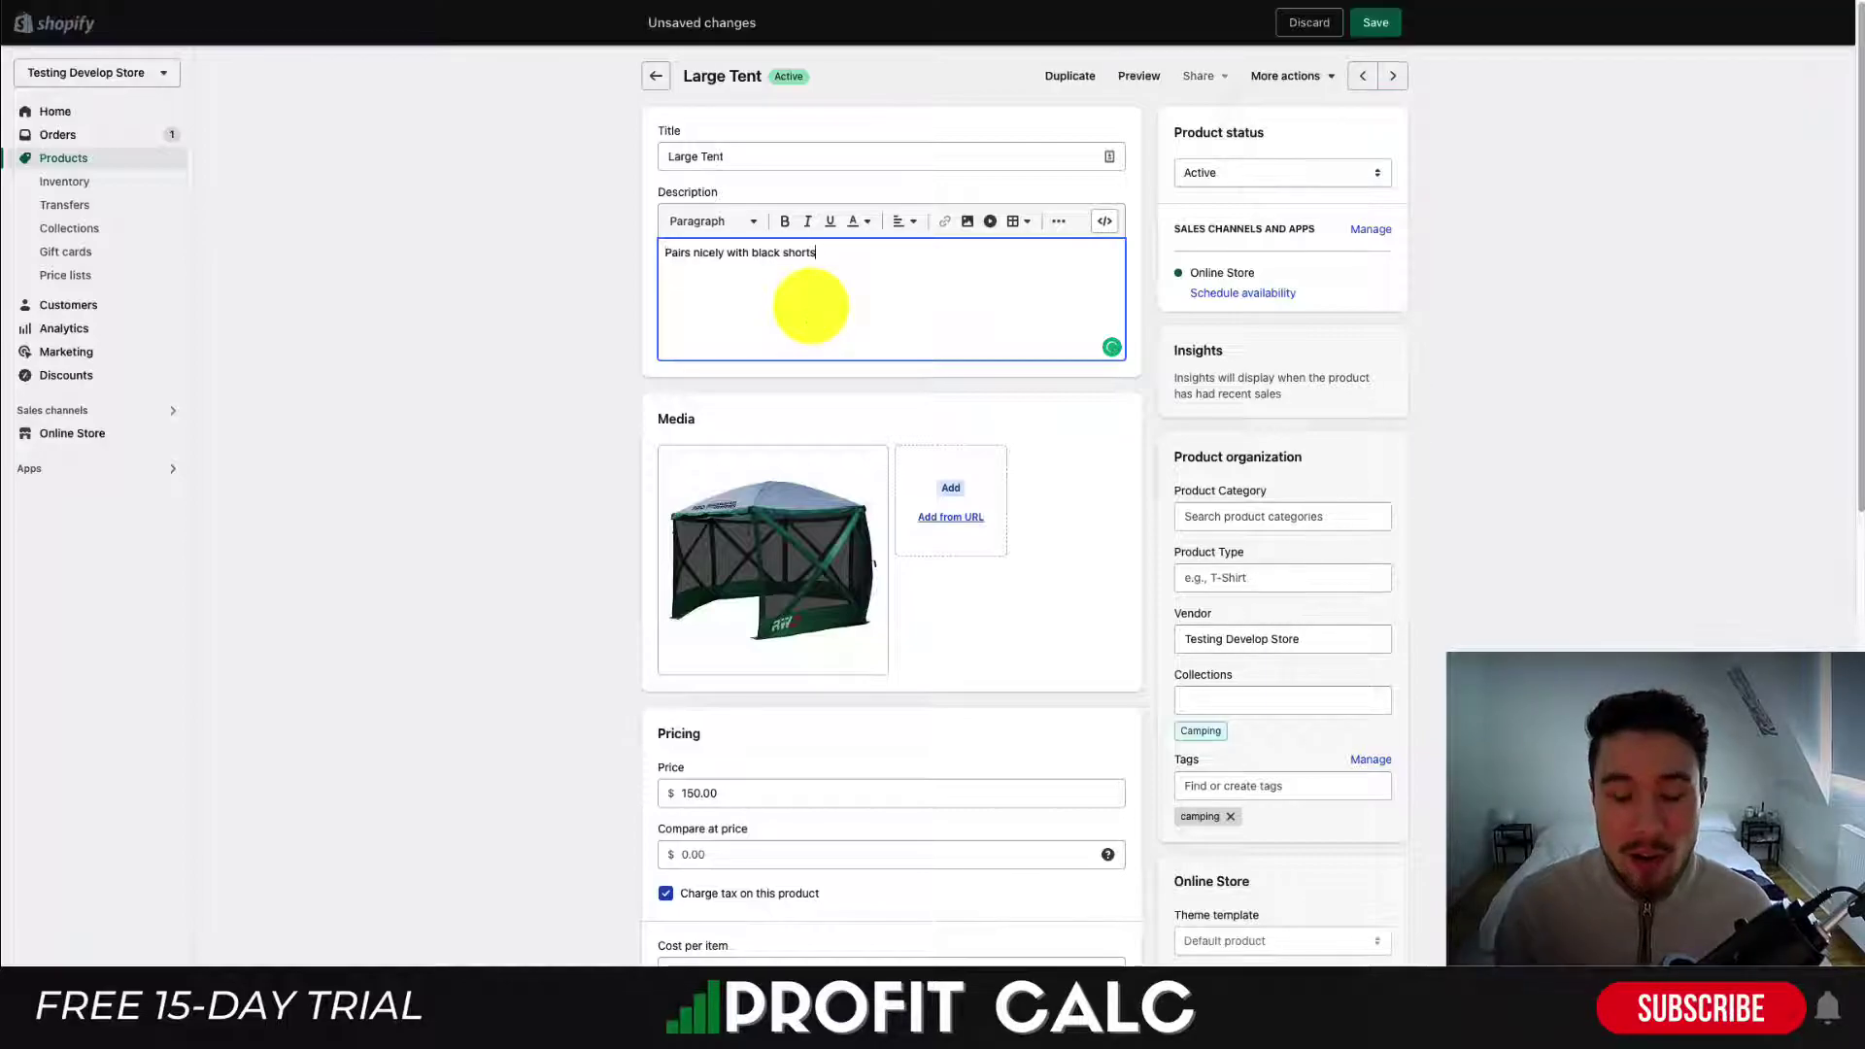
type("h")
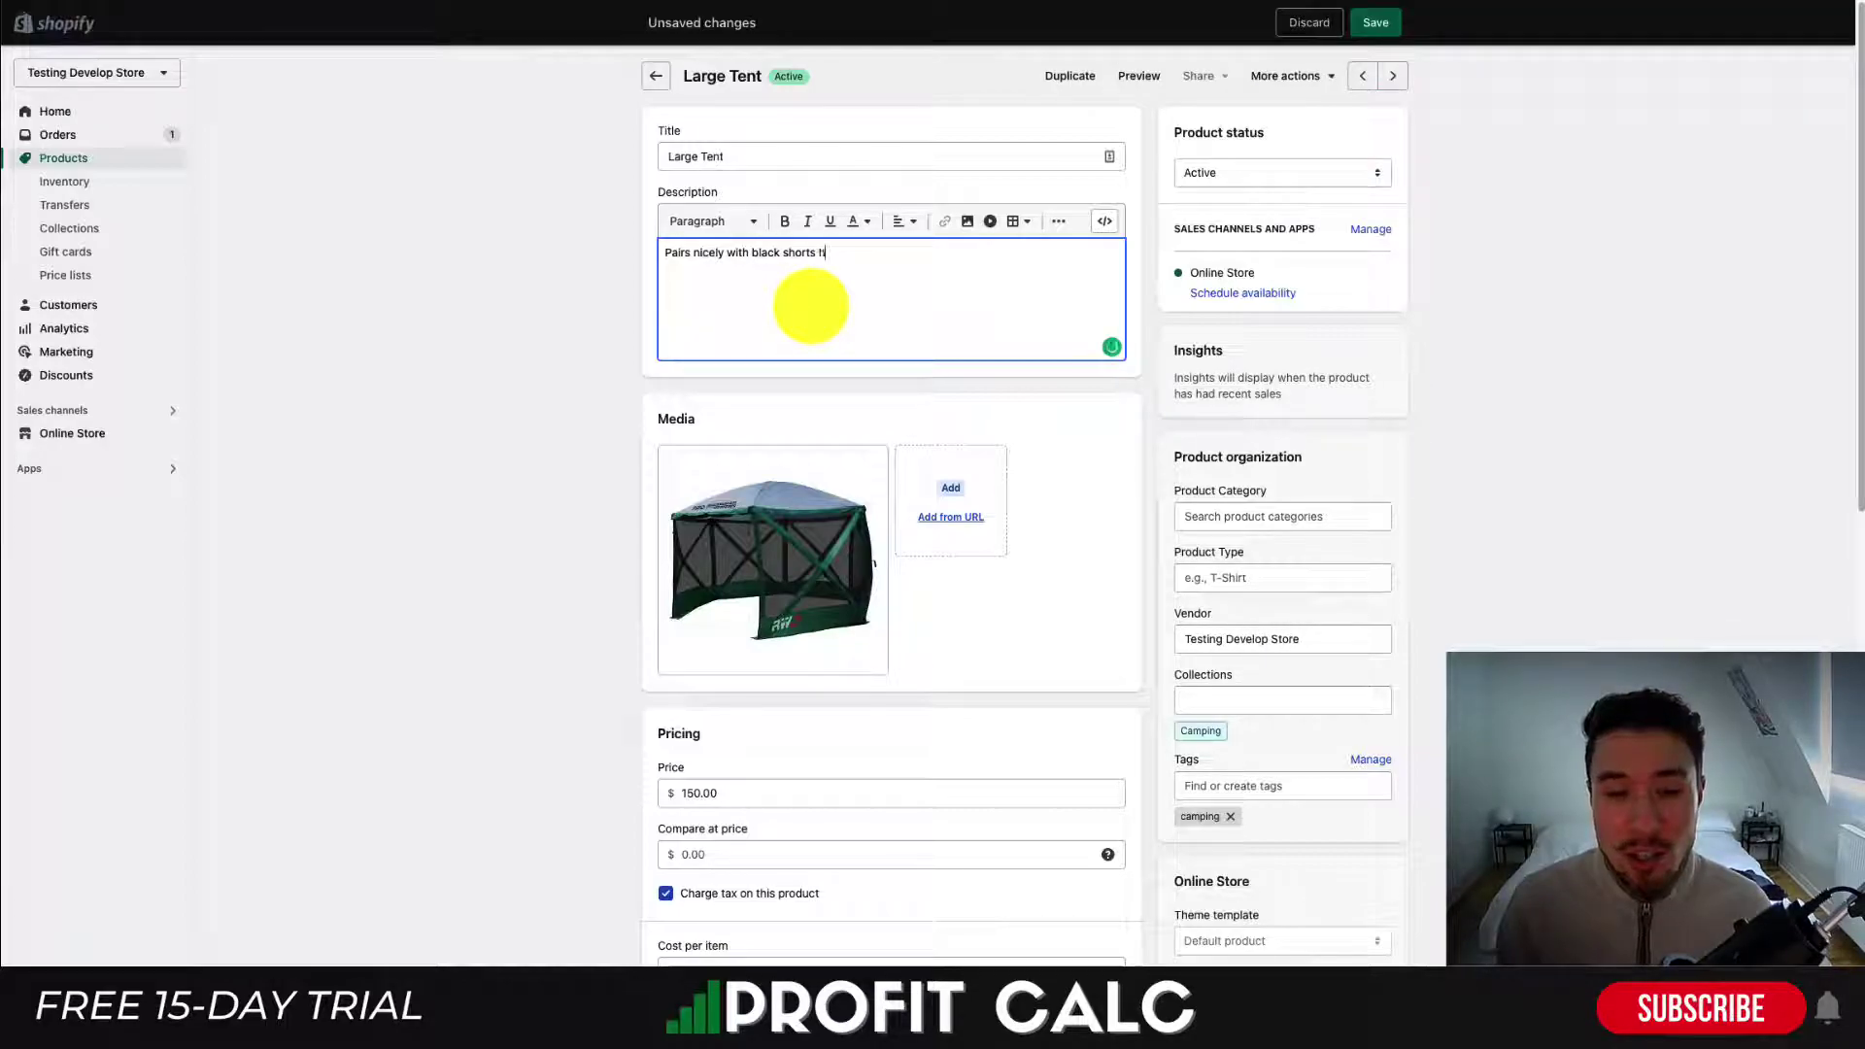
type("ere")
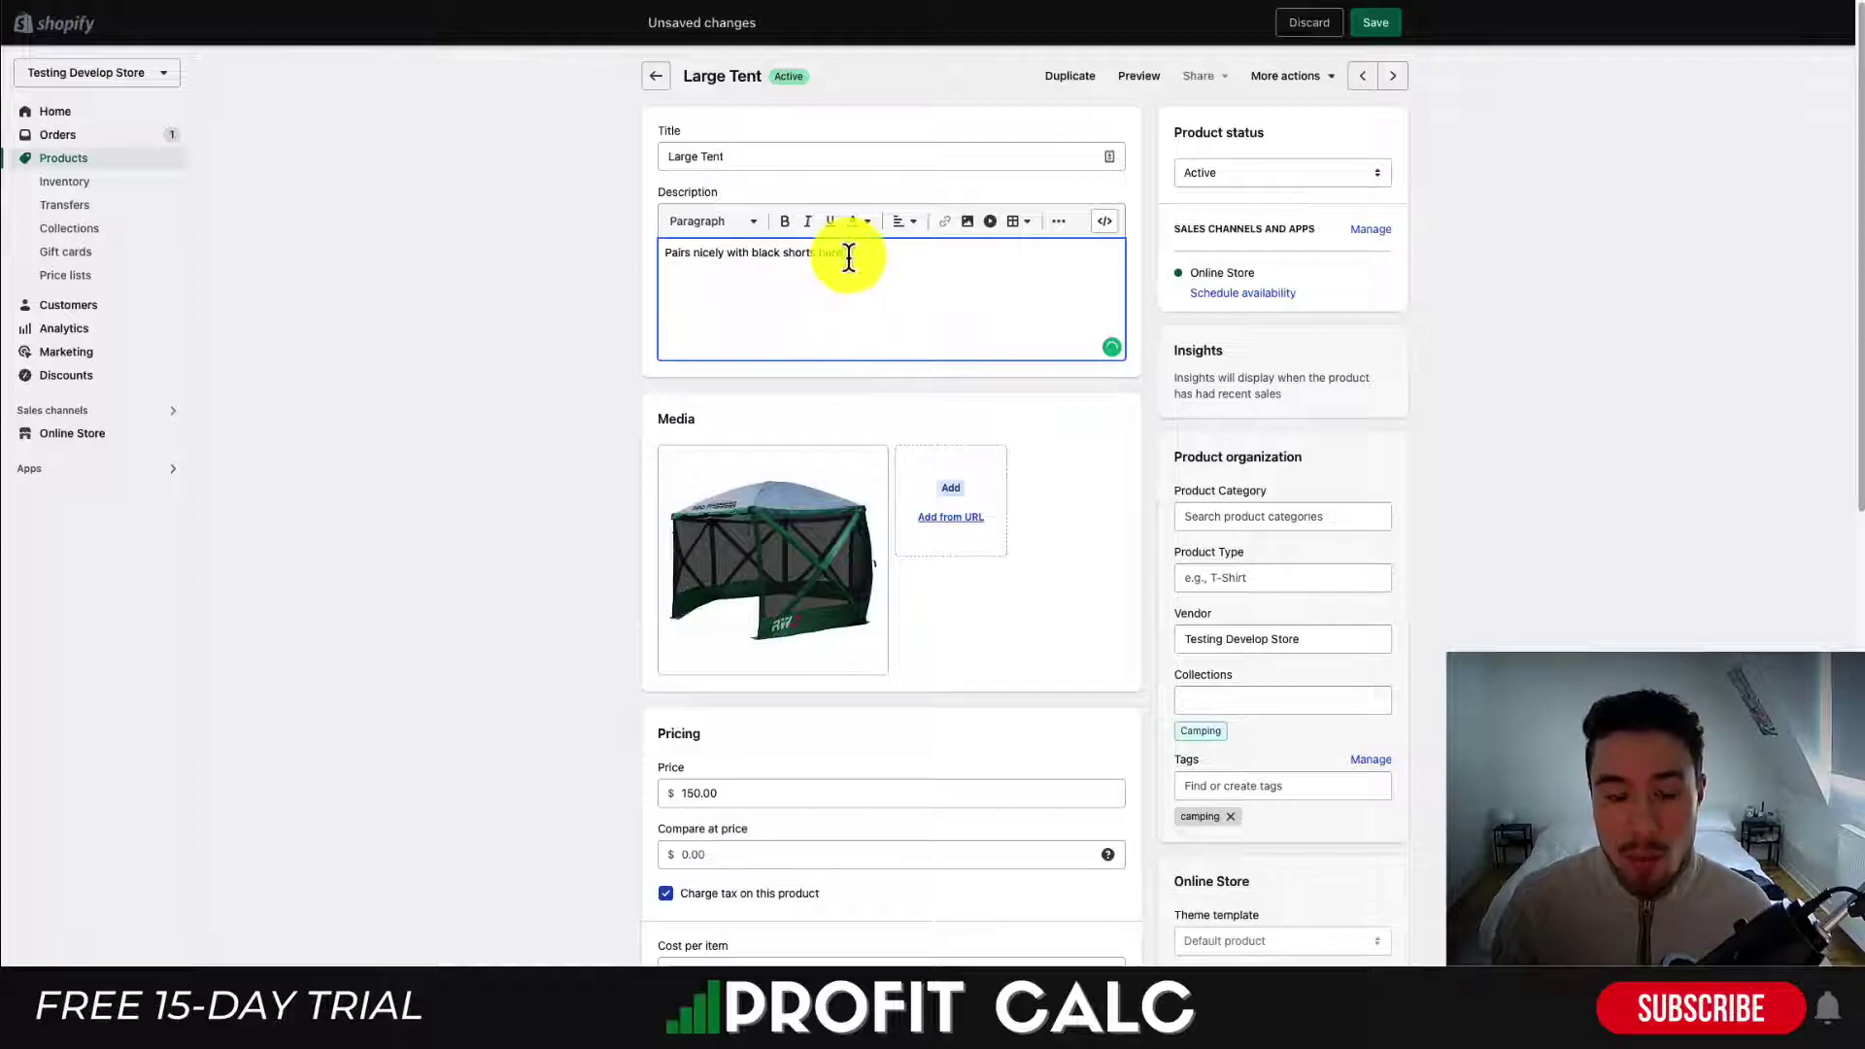
left_click_drag(843, 255, 819, 252)
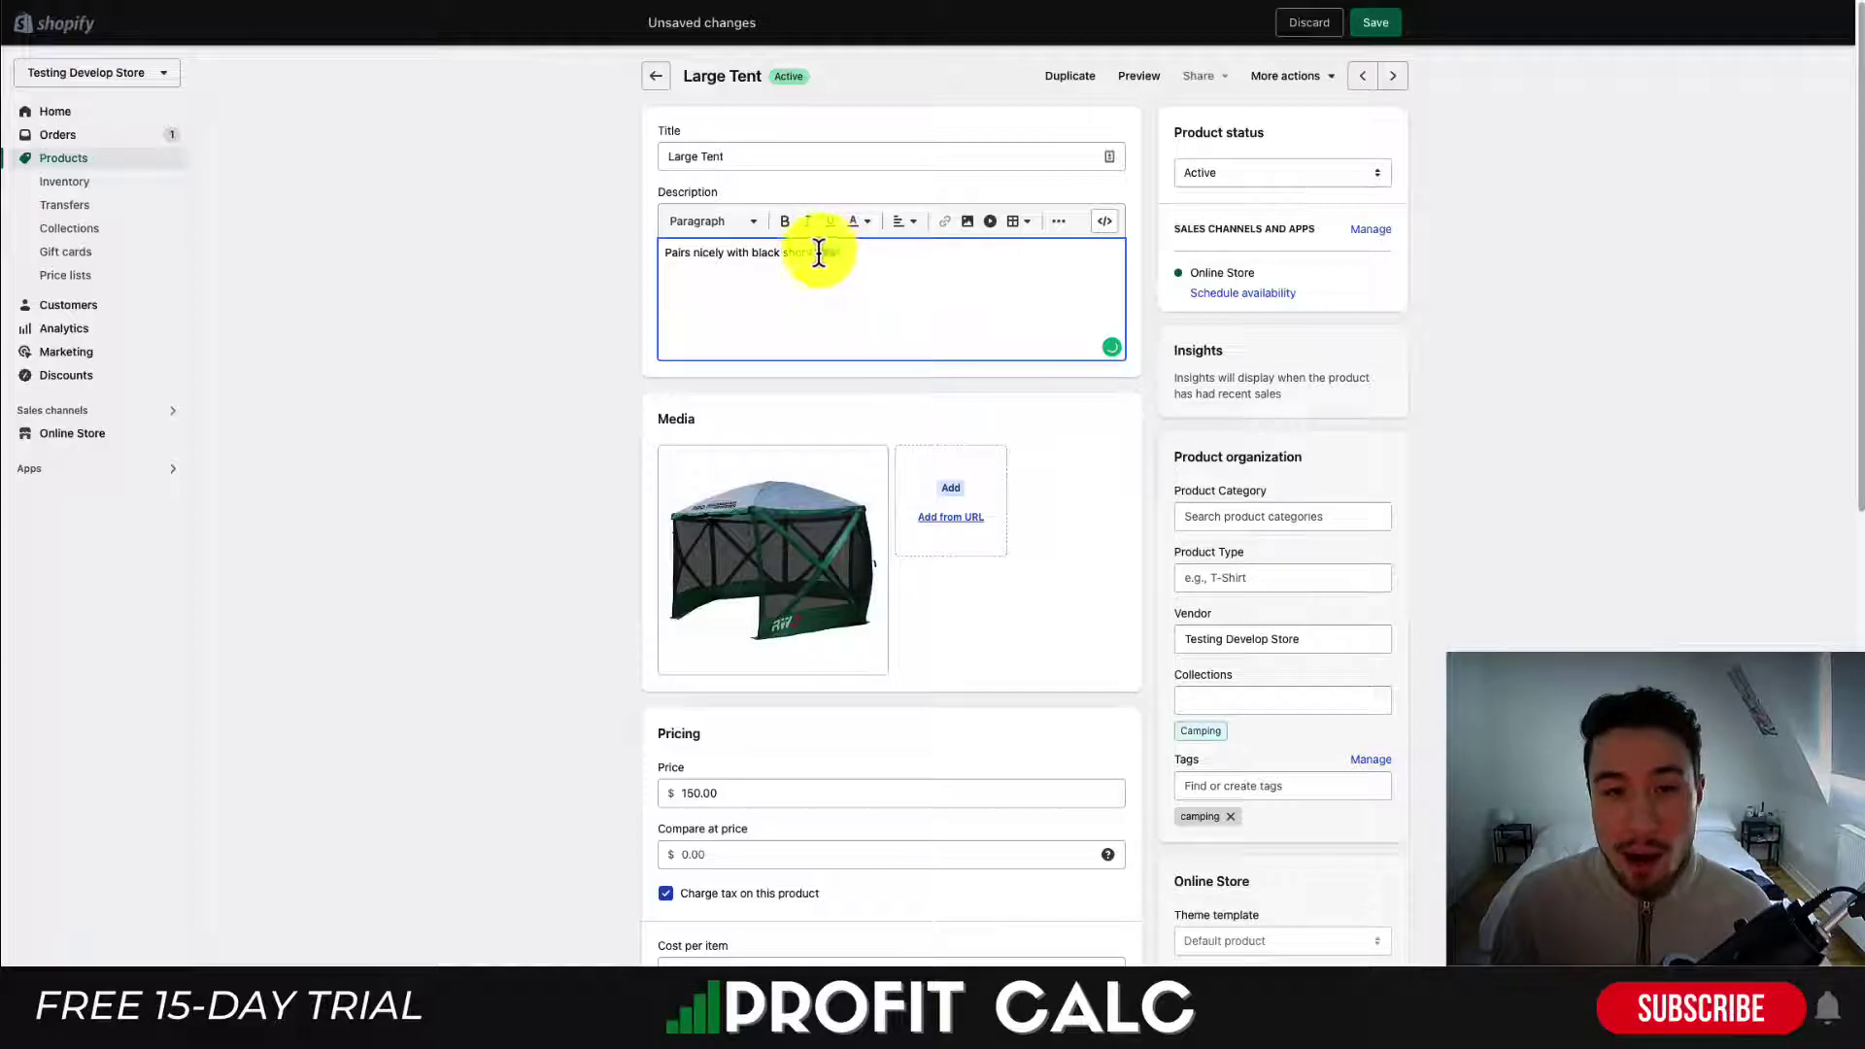
- Link 'here' to the Black Shorts page in the same window, titled Black Shorts, and save
left_click(946, 230)
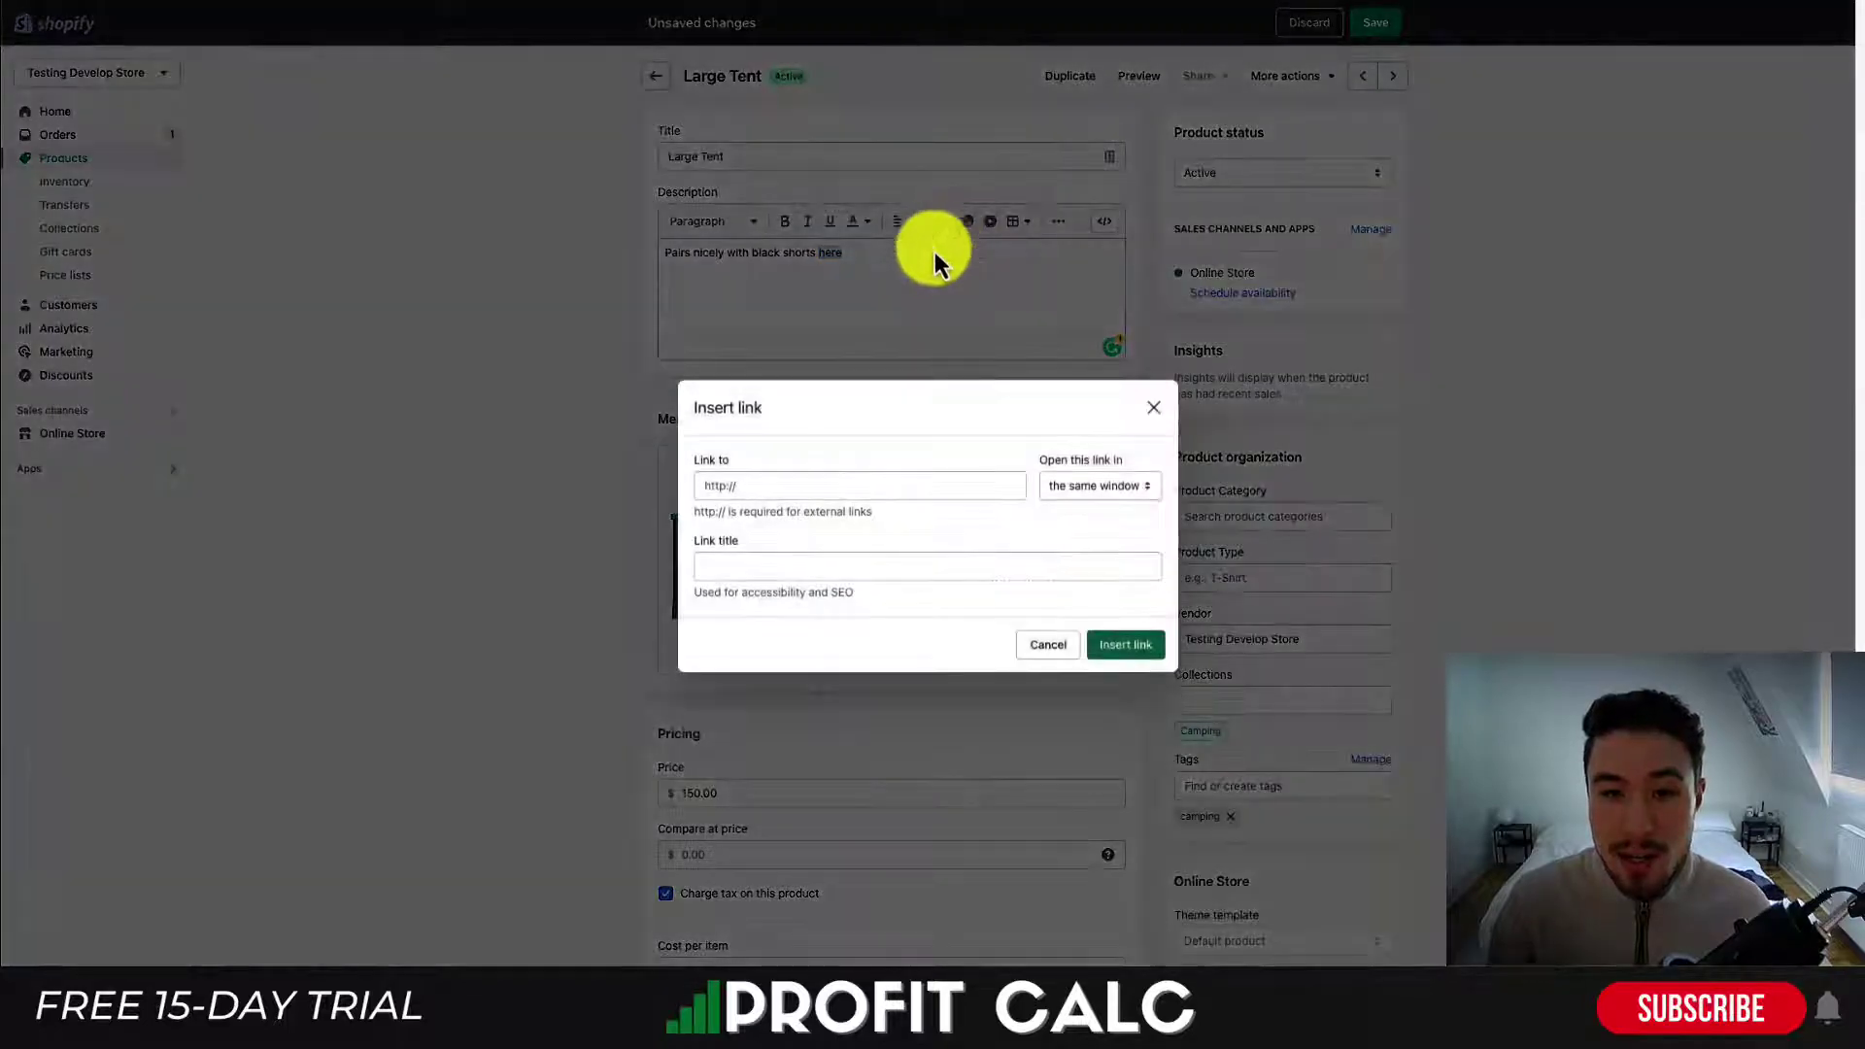
left_click(774, 489)
key("ctrl+v")
left_click_drag(770, 487, 608, 483)
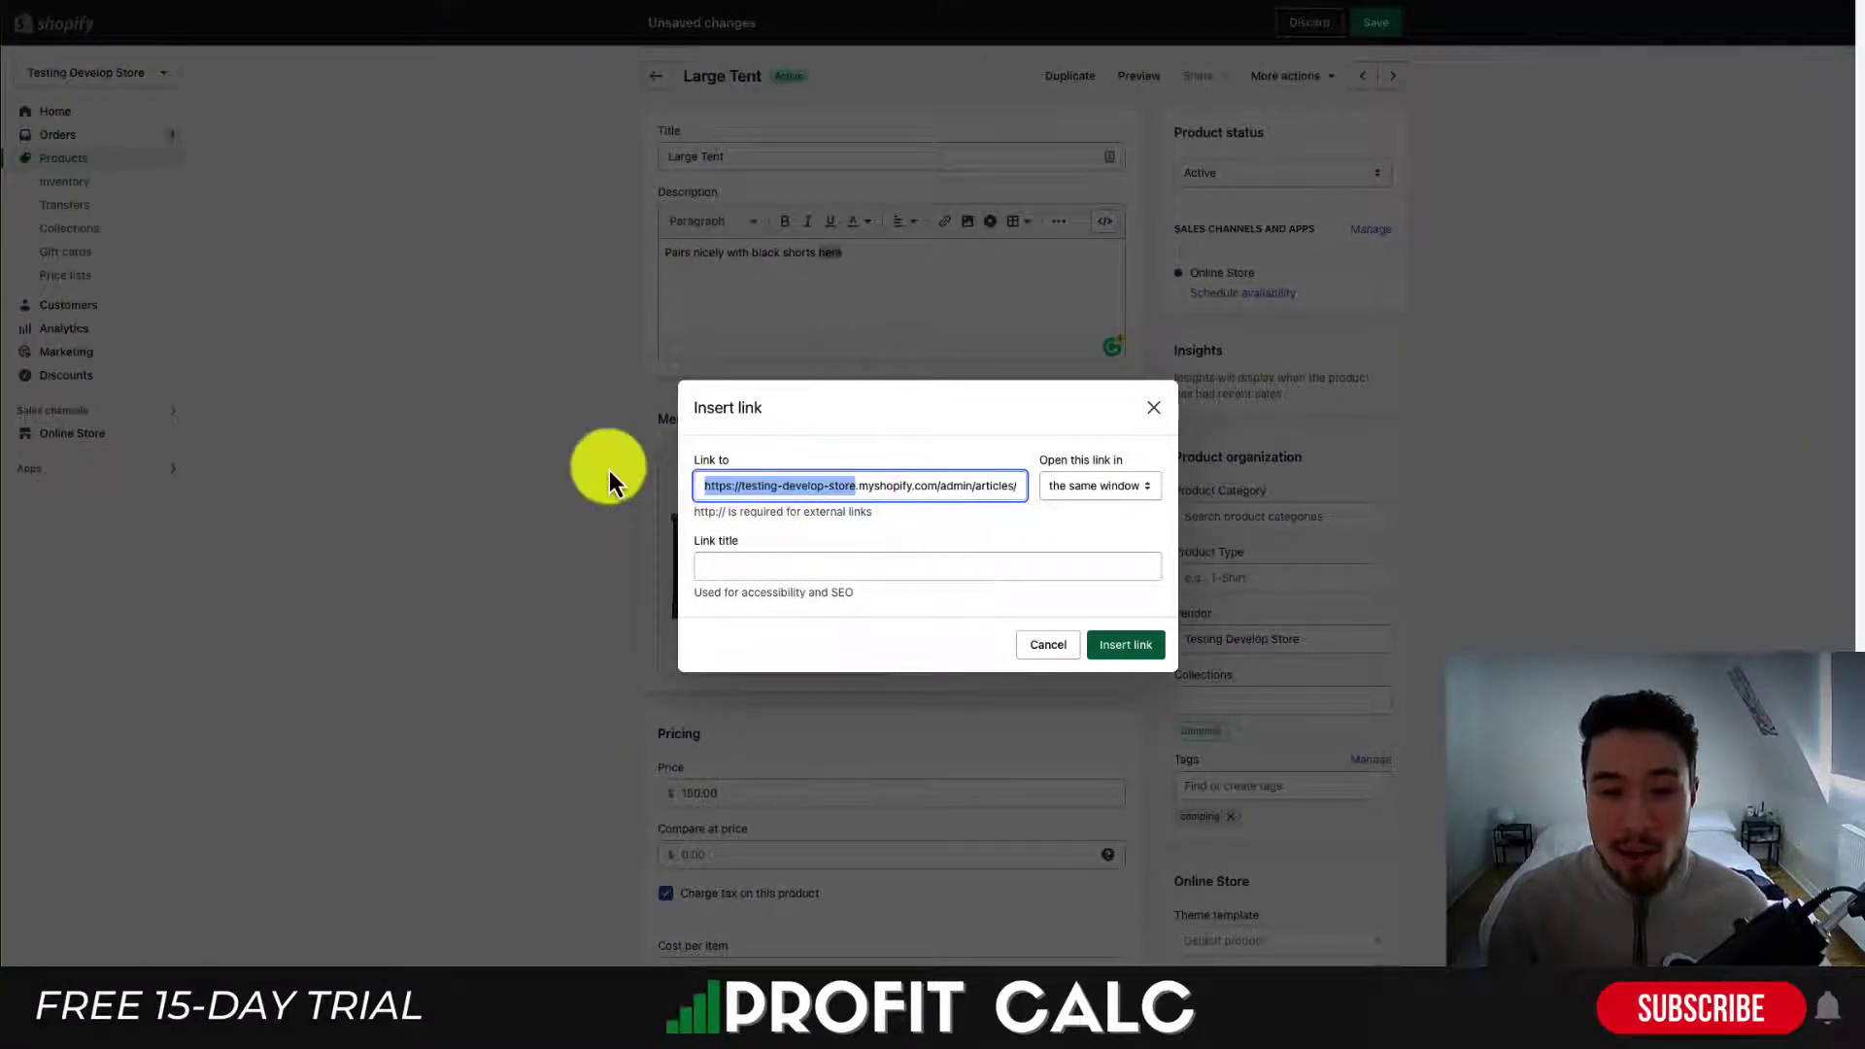
left_click(725, 563)
left_click(1073, 493)
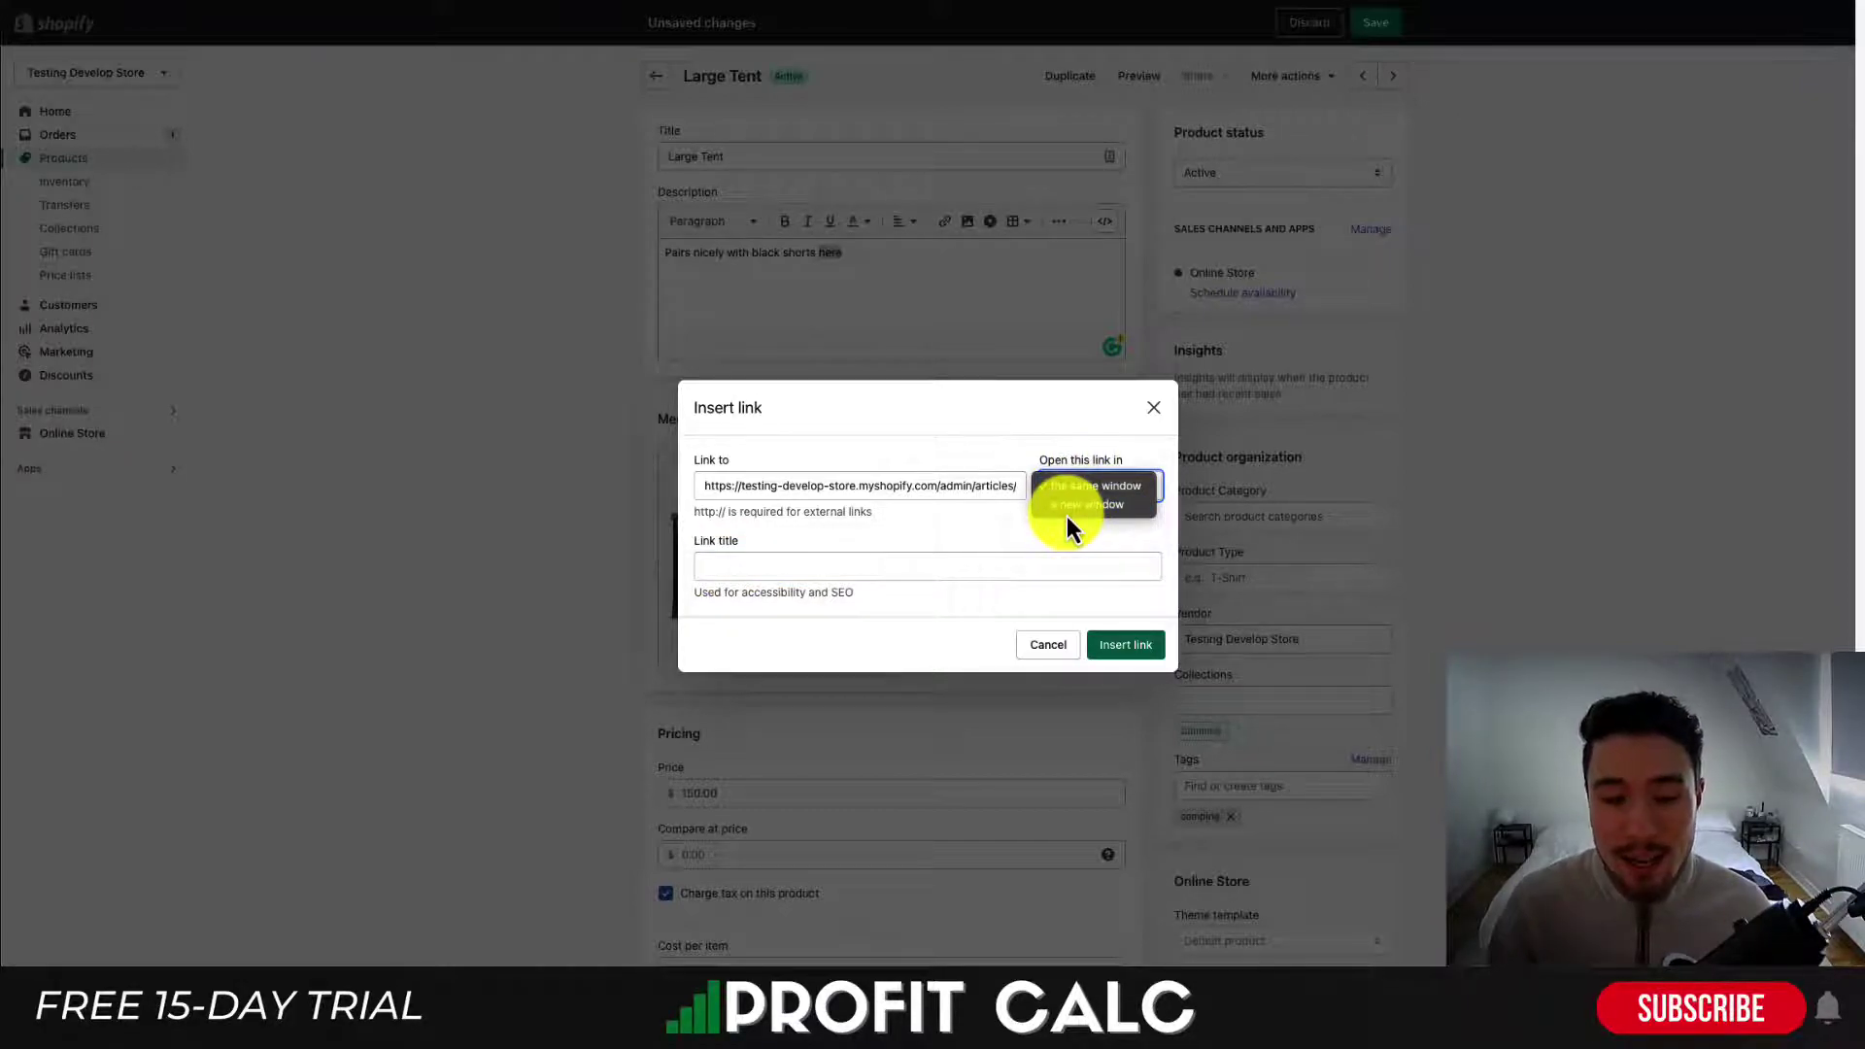
left_click(913, 563)
type("Blac")
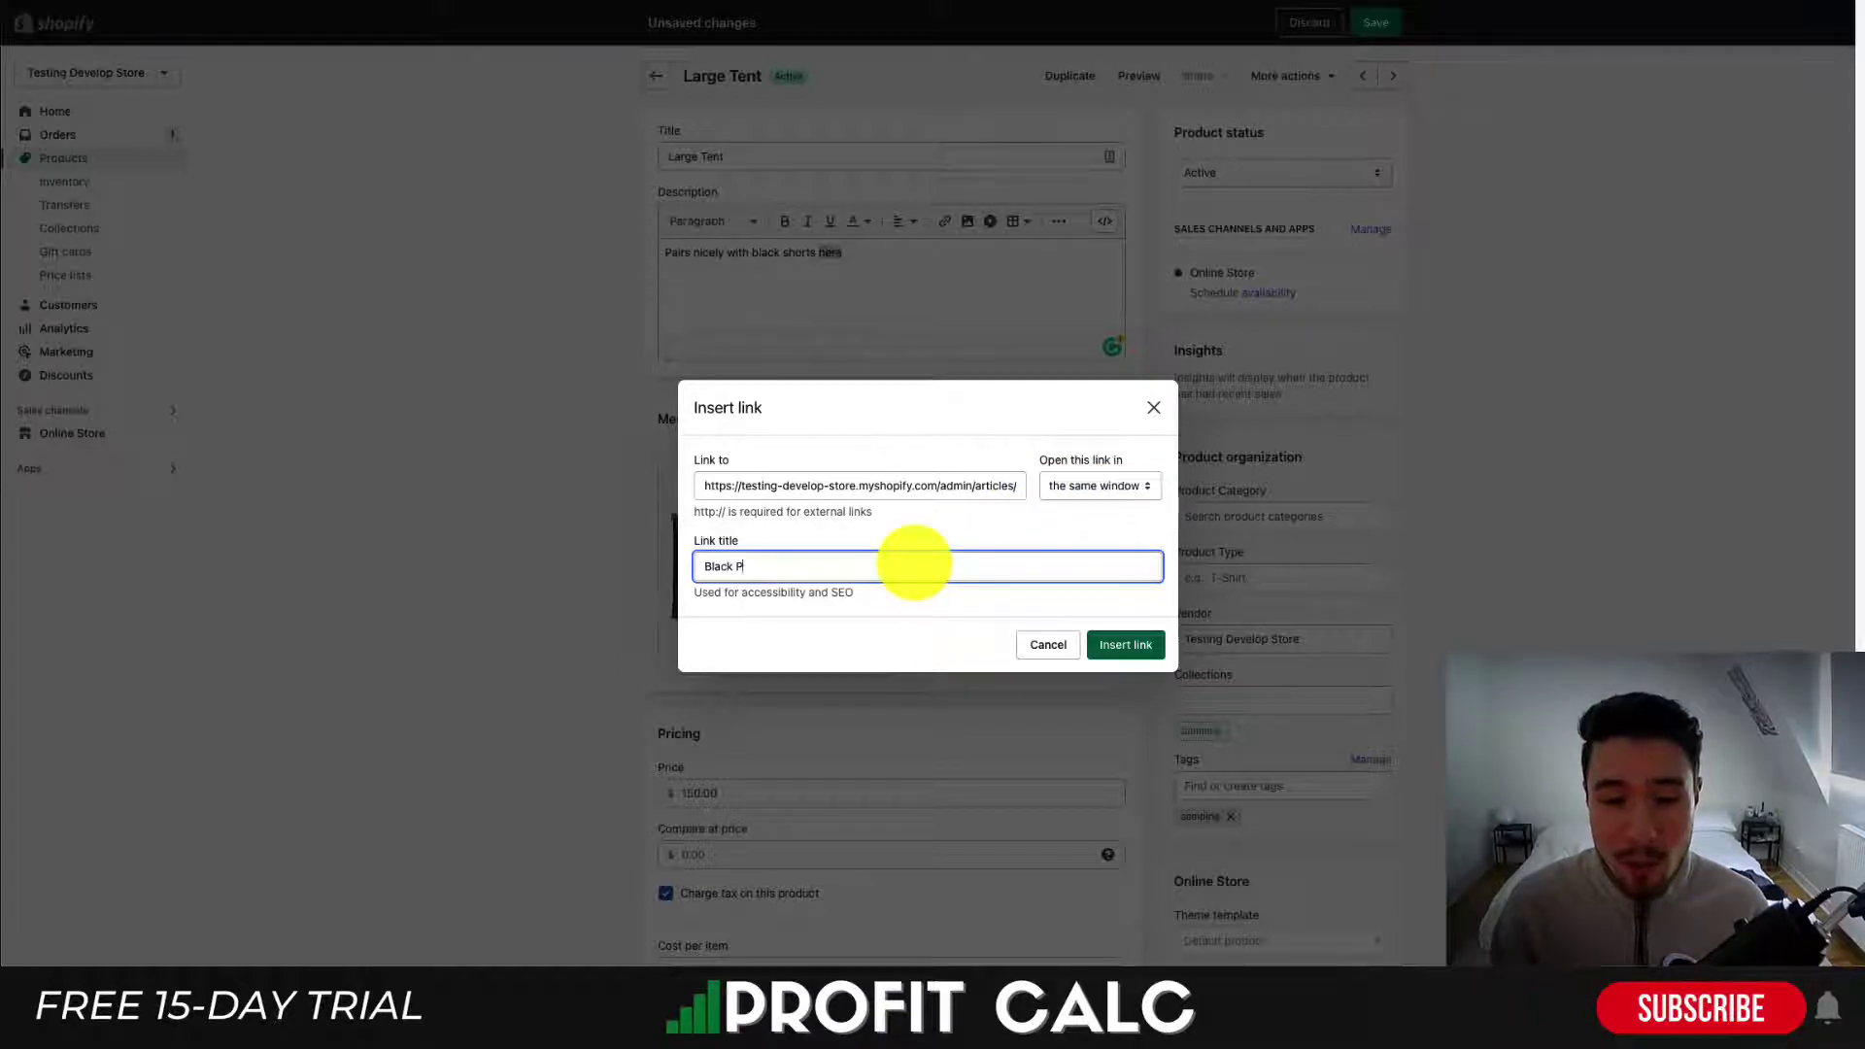
type("k Shorts")
left_click(1131, 647)
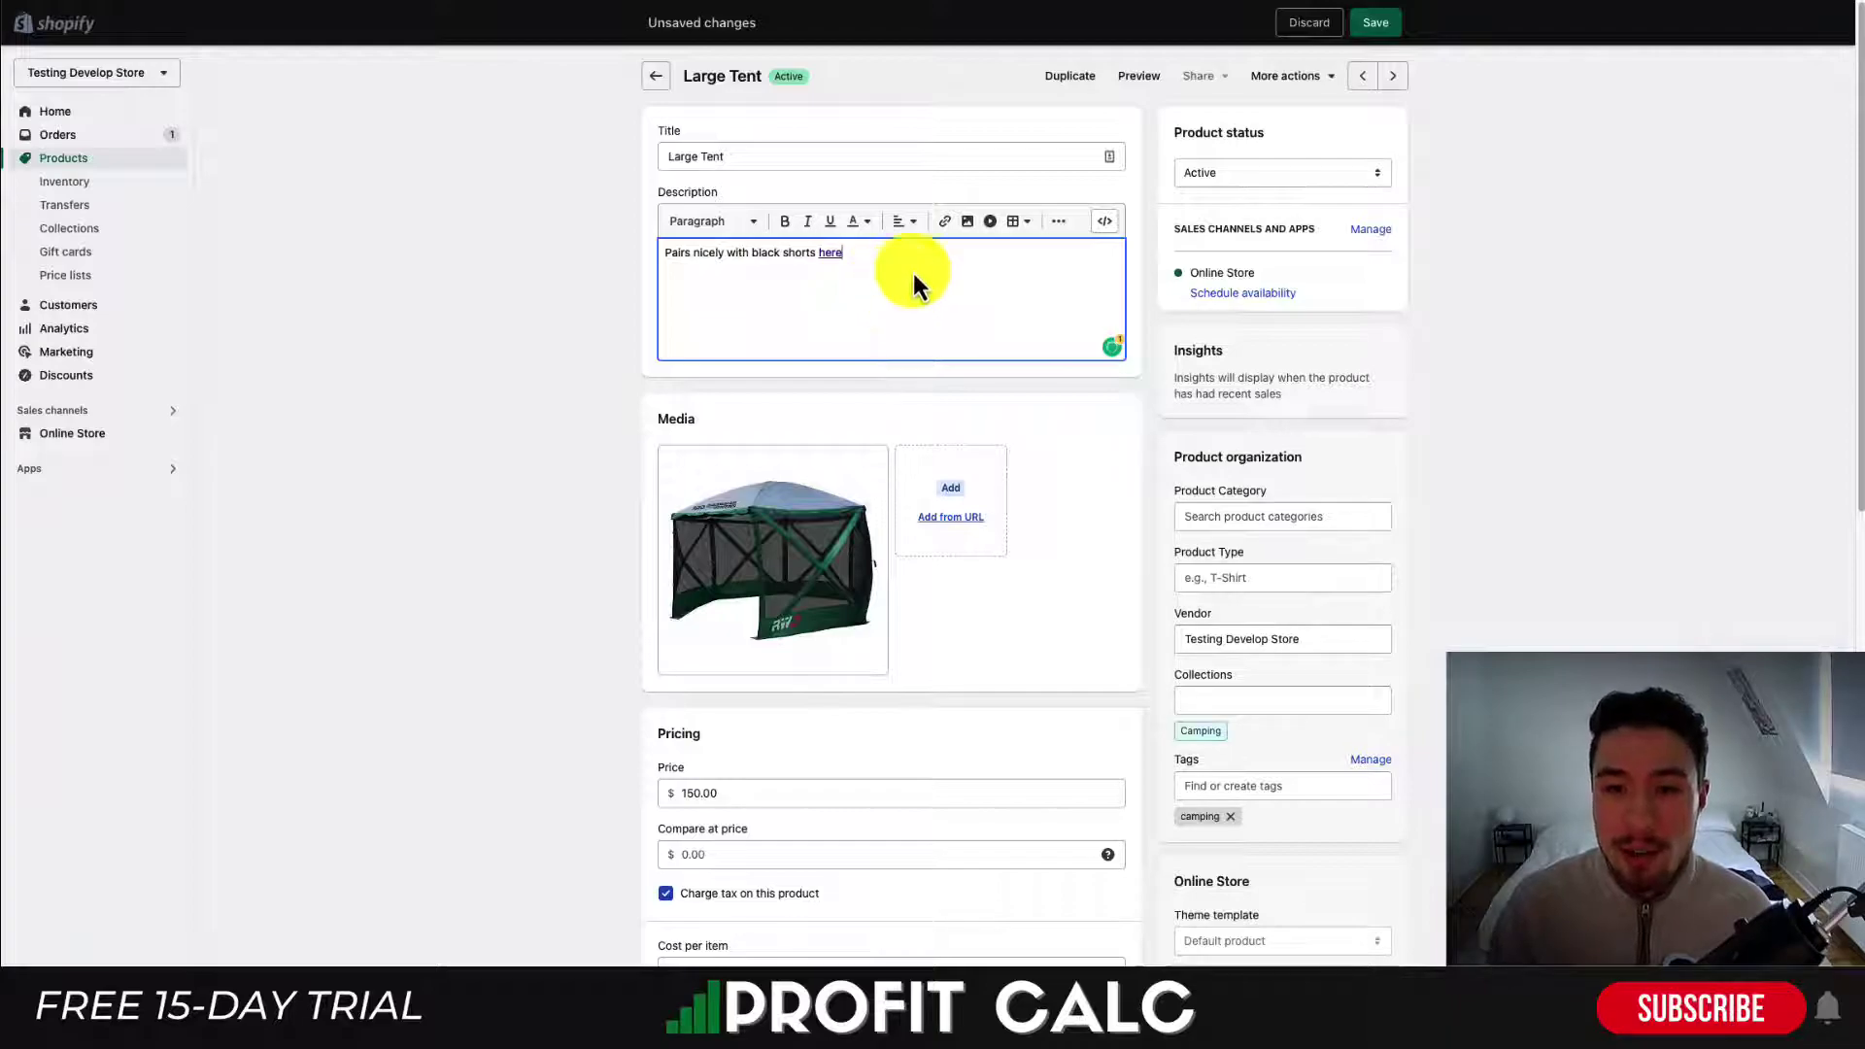
left_click(1368, 22)
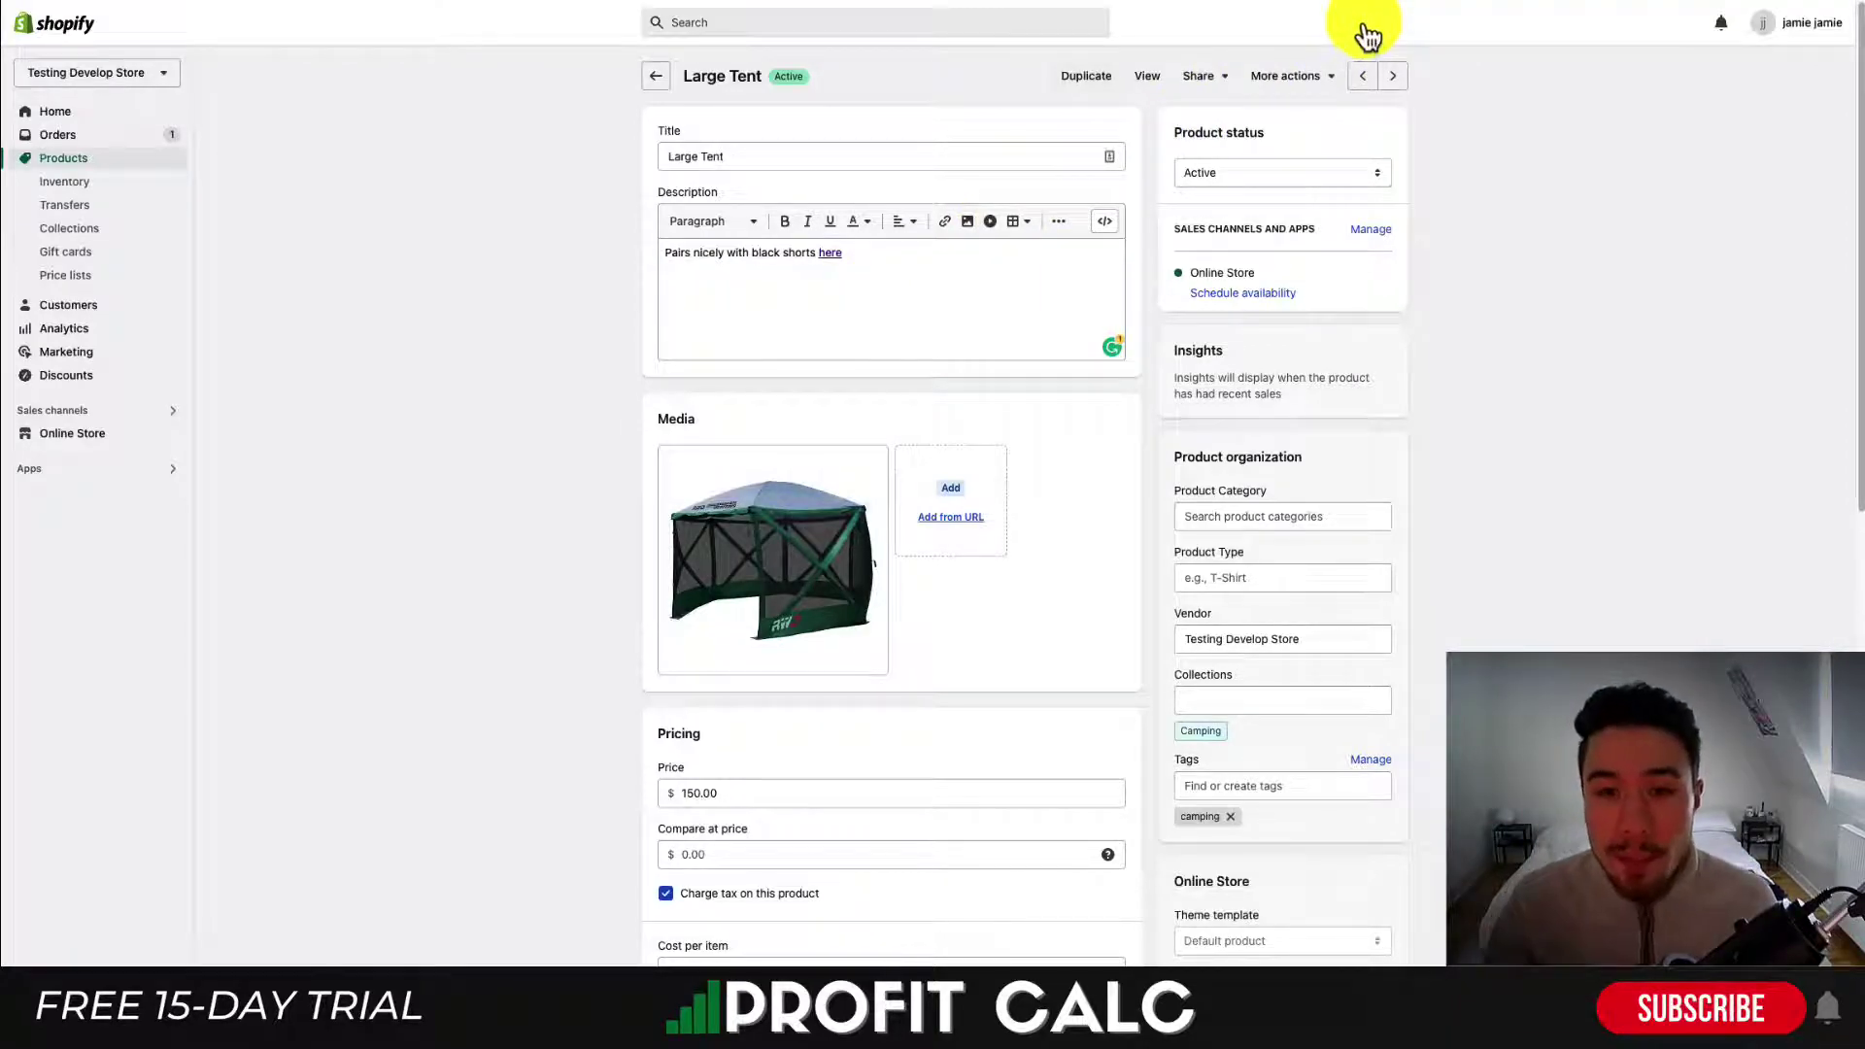
- View Large Tent on the storefront and follow its 'here' link to the Black Shorts page
left_click(1141, 77)
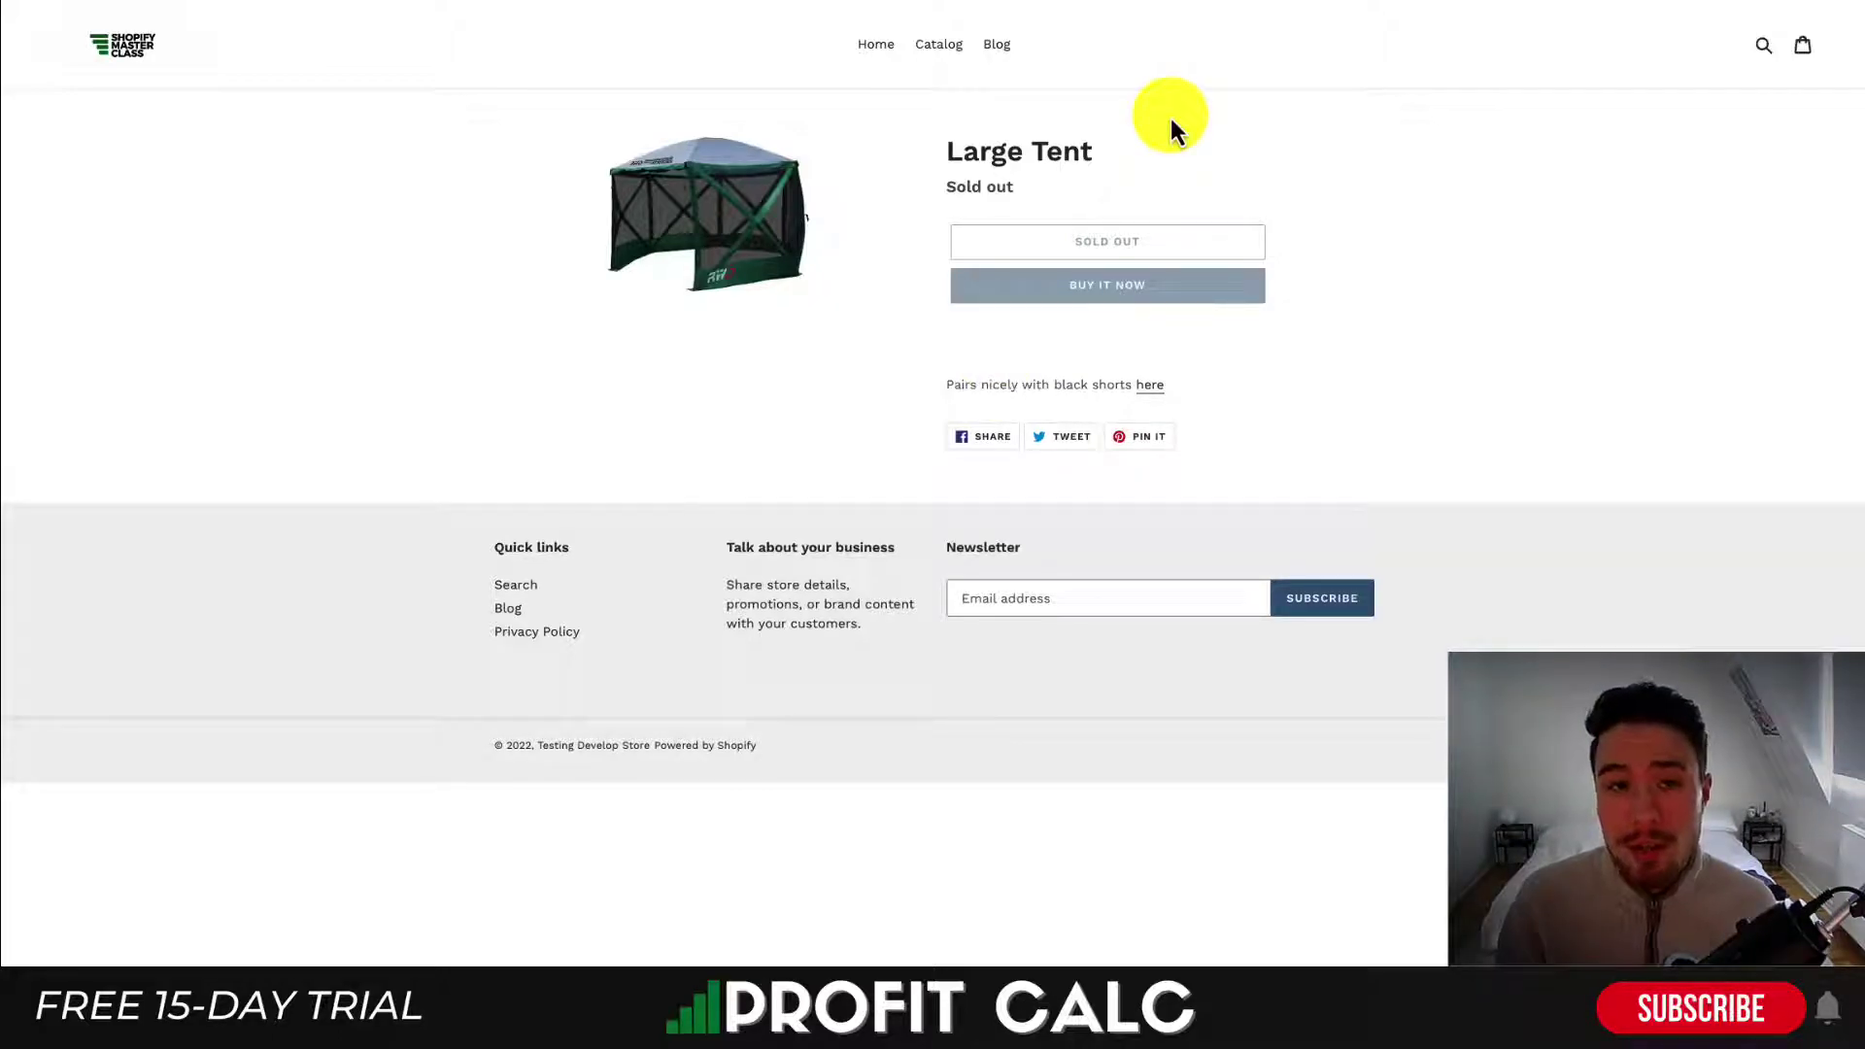
left_click_drag(1005, 153, 1065, 154)
mouse_move(956, 383)
left_mouse_down()
mouse_move(1093, 385)
mouse_move(969, 394)
left_mouse_up()
left_click(1171, 388)
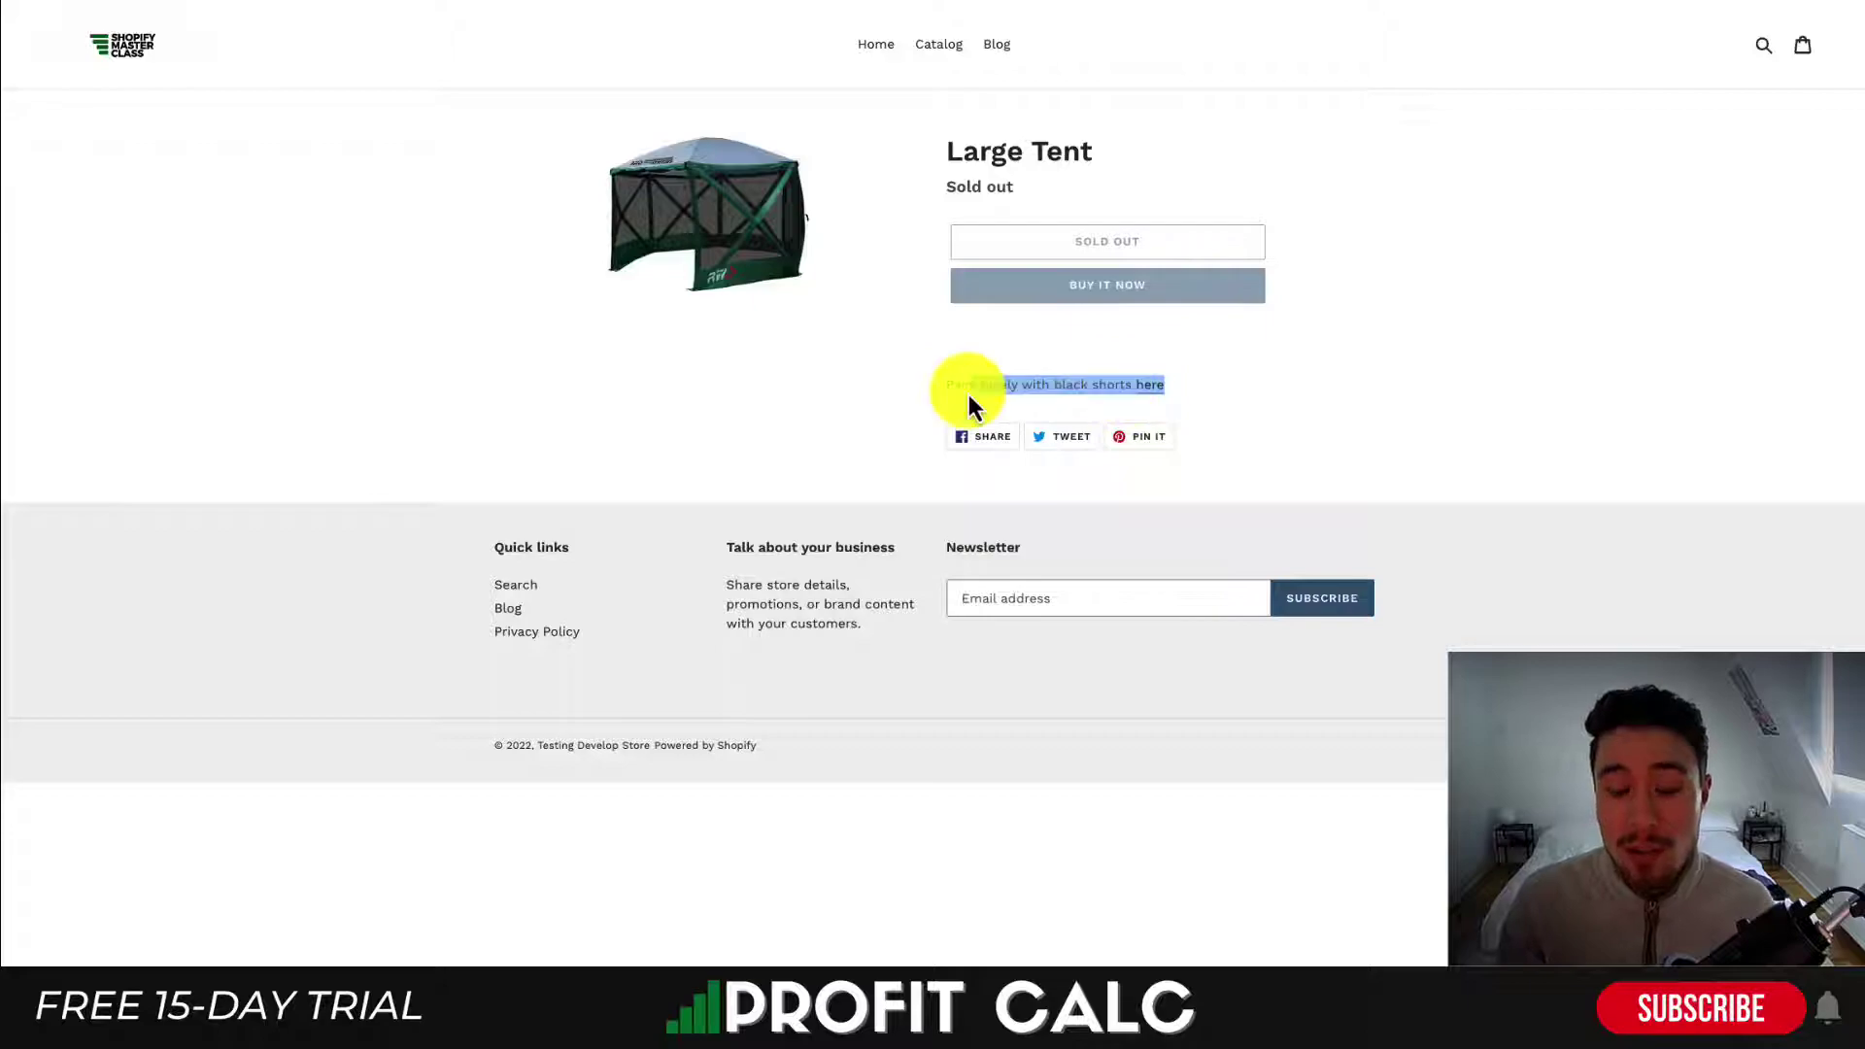
left_click(1247, 424)
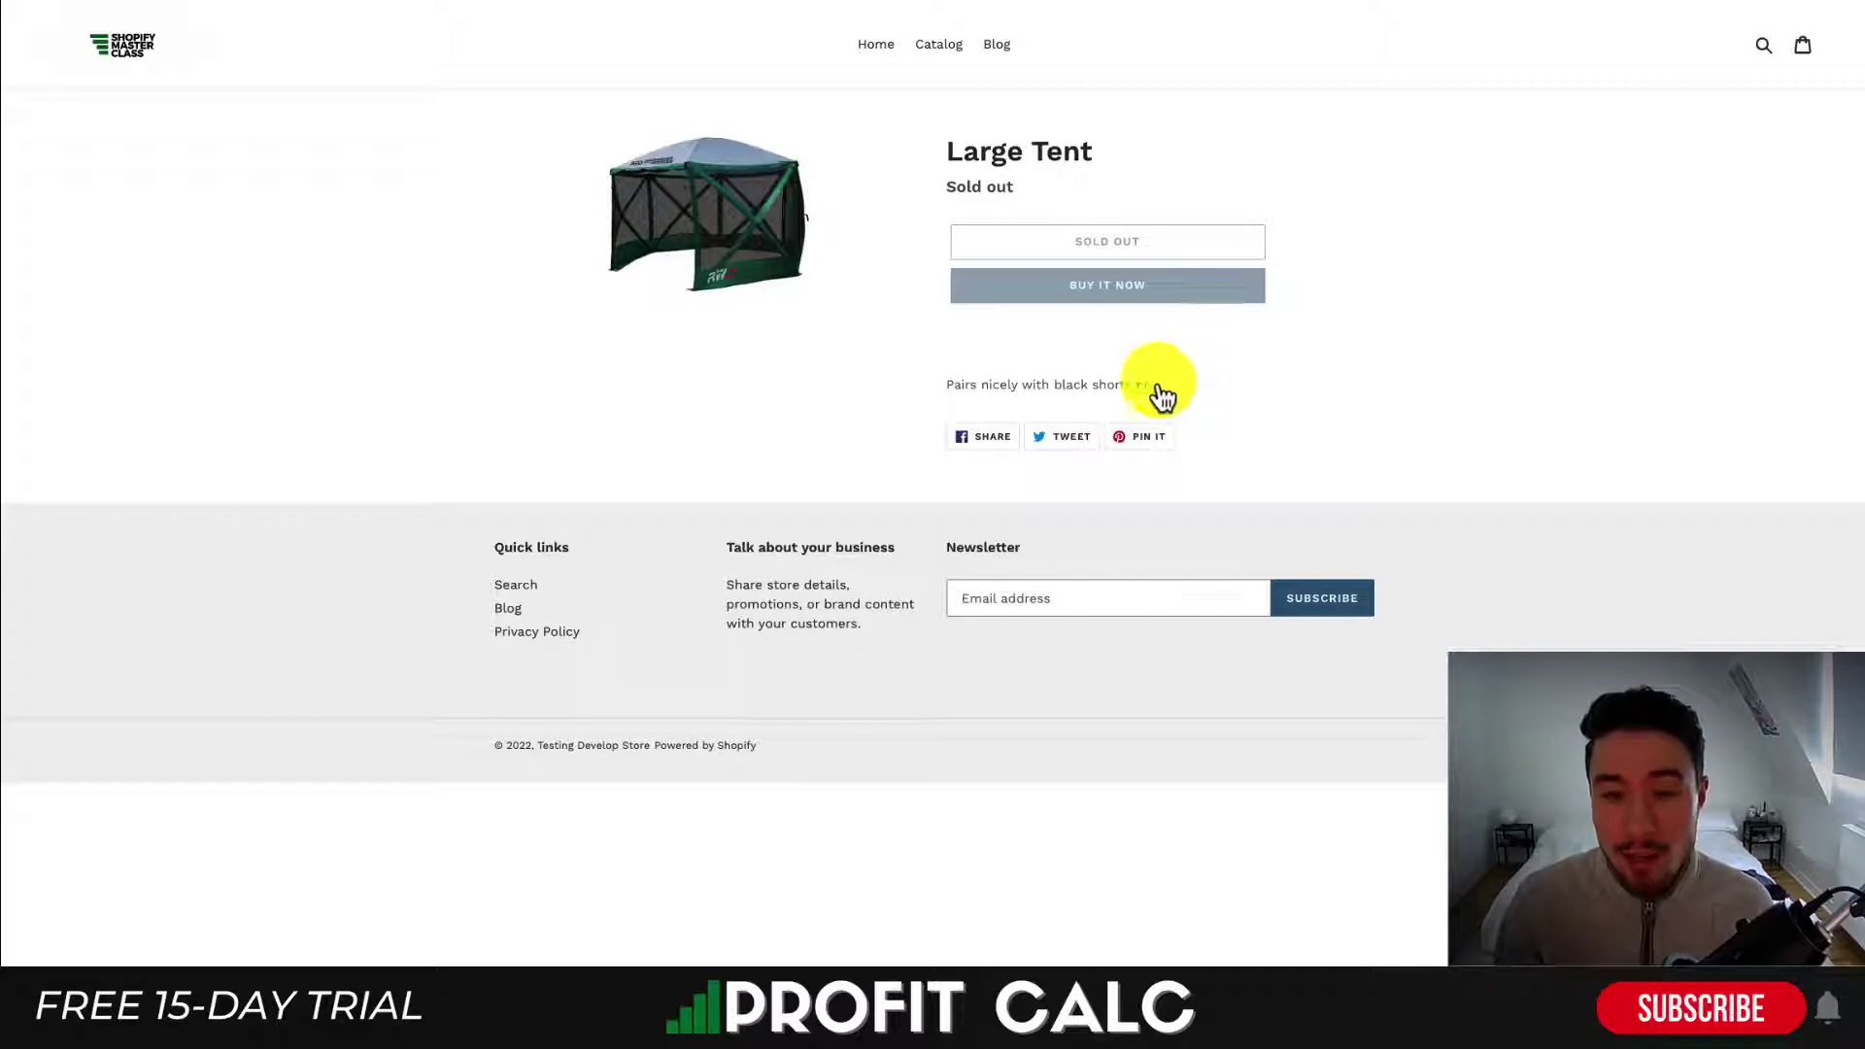
left_click(1153, 385)
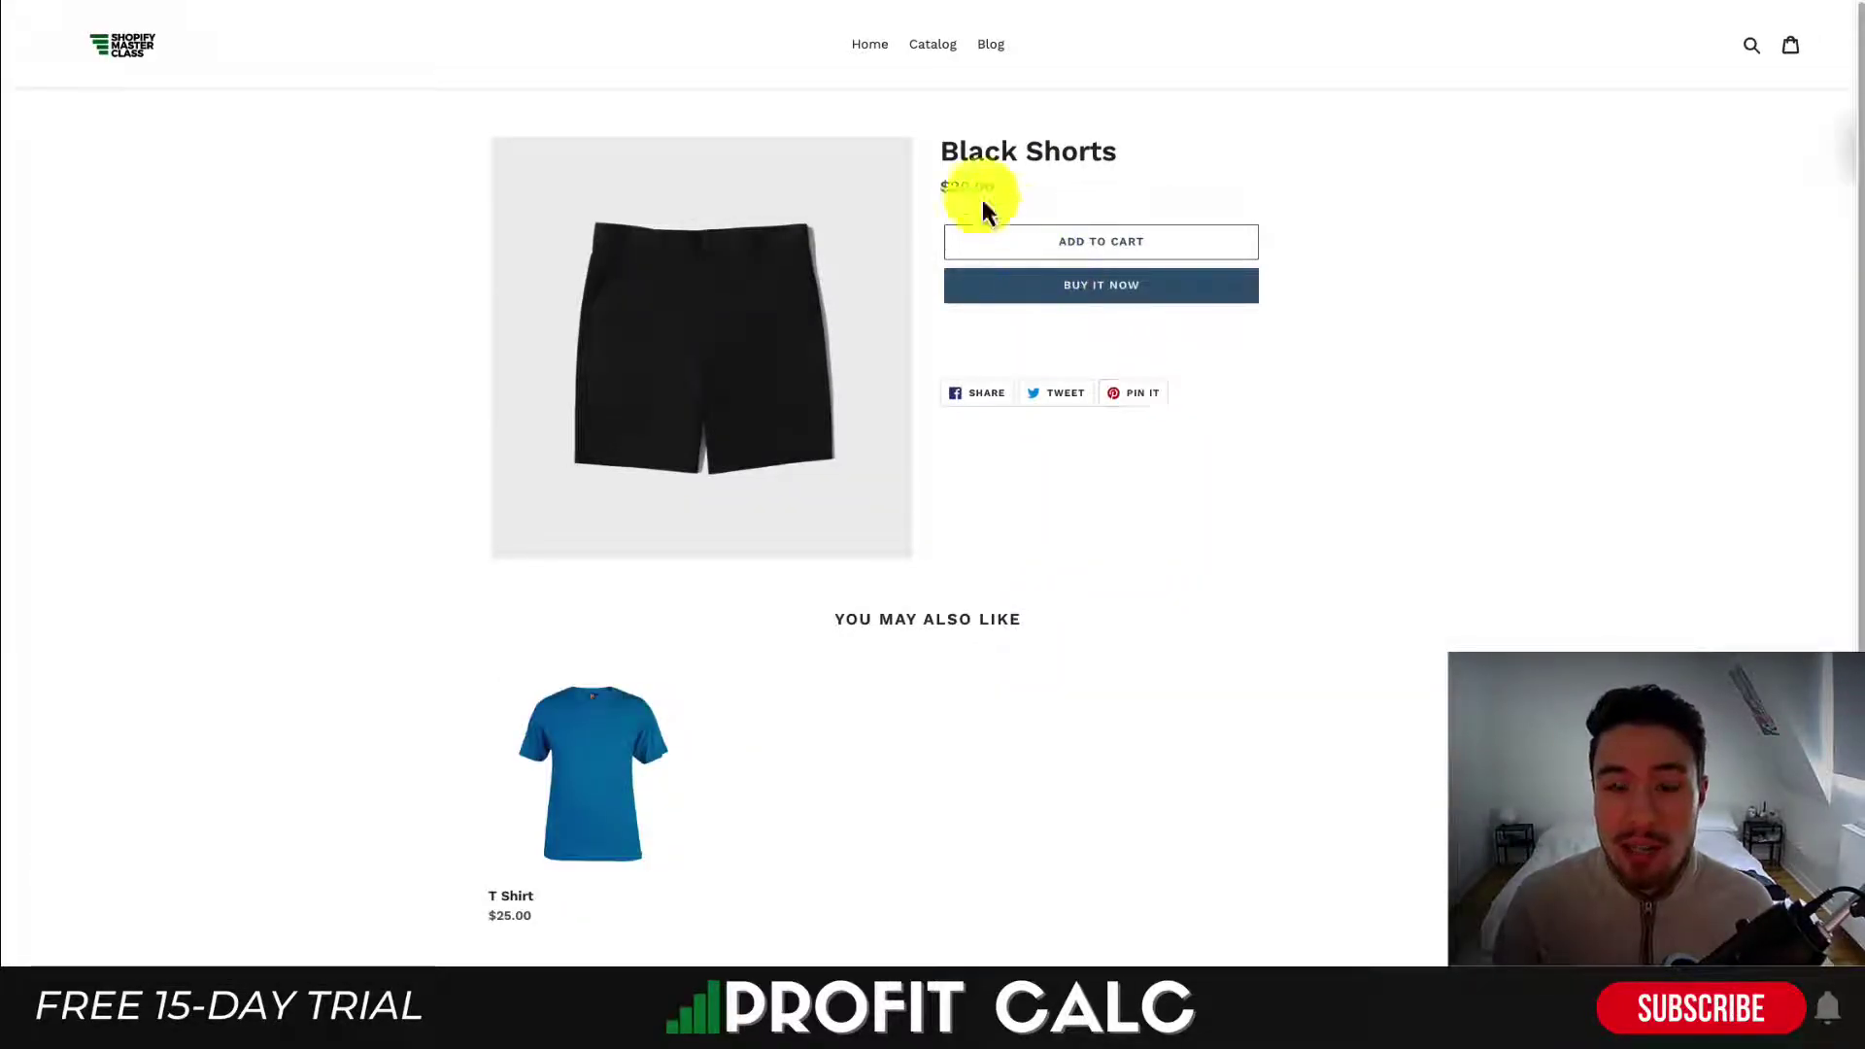
left_click_drag(938, 153, 1197, 173)
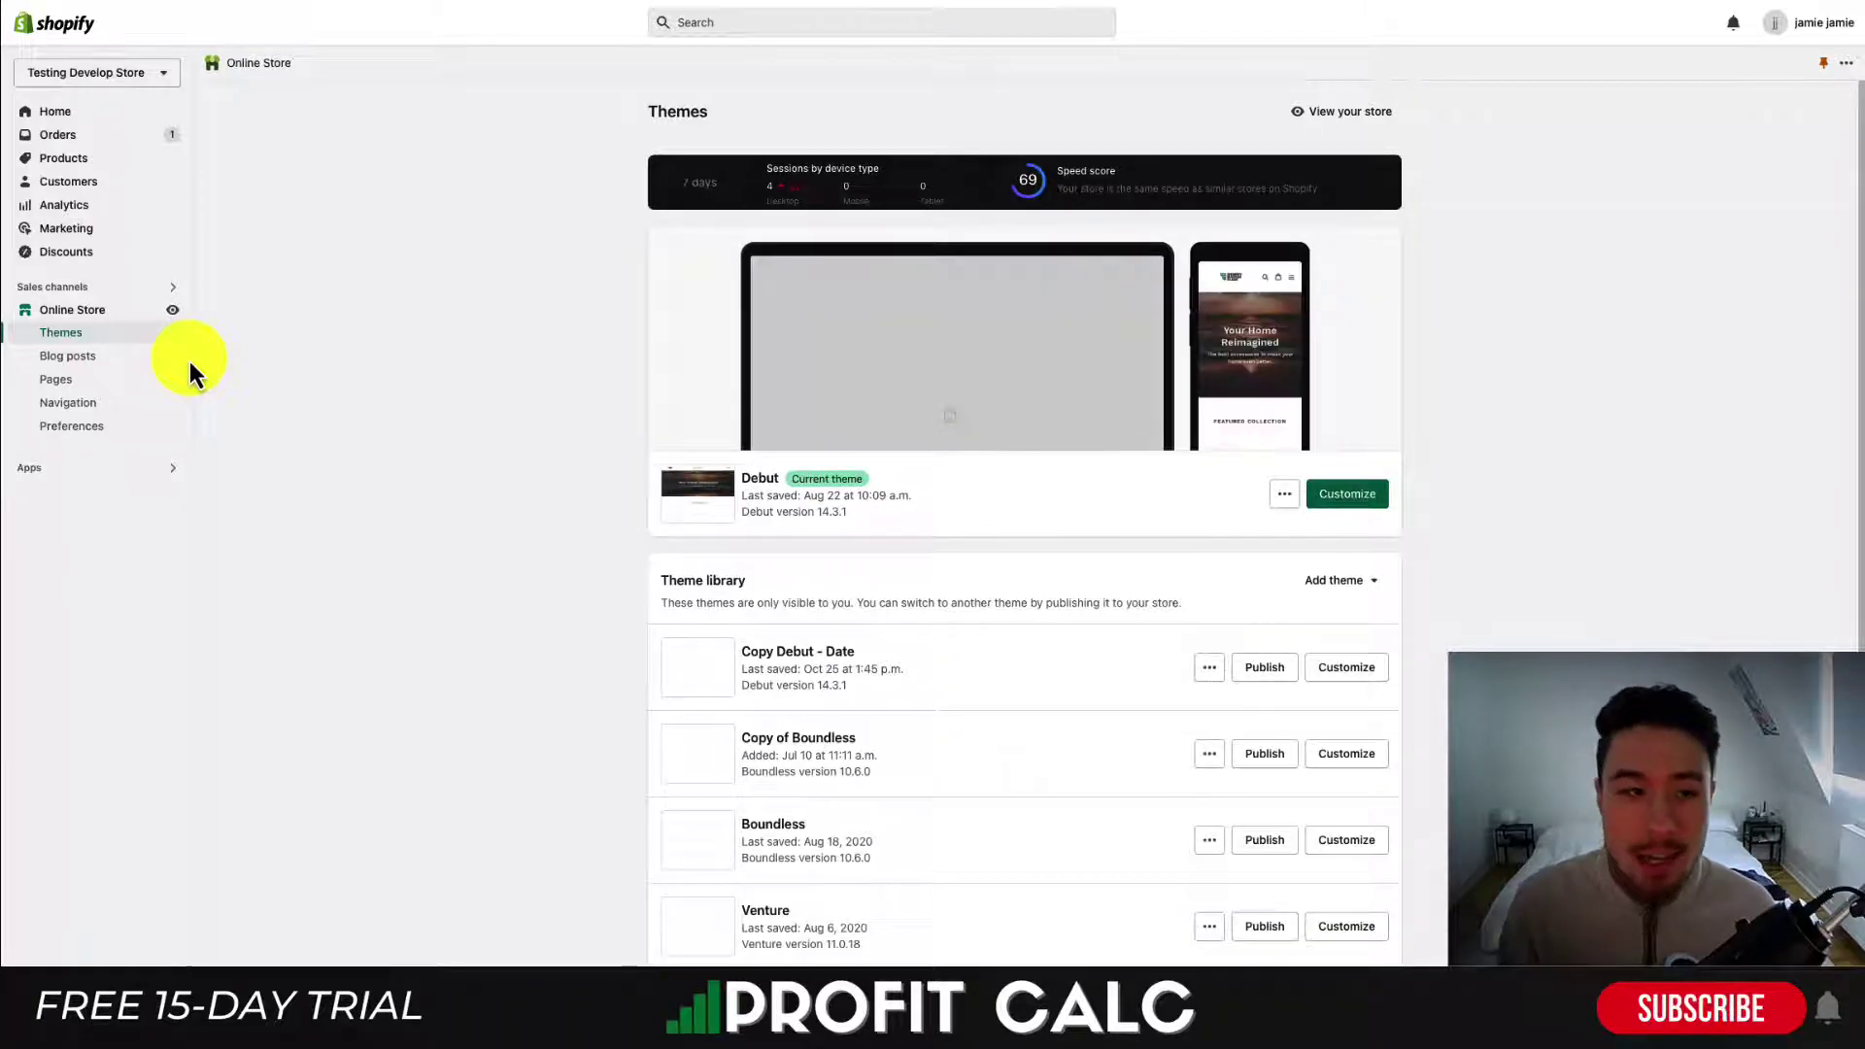
- Open the Contact Us page from the store's Pages list
left_click(105, 386)
left_click(335, 309)
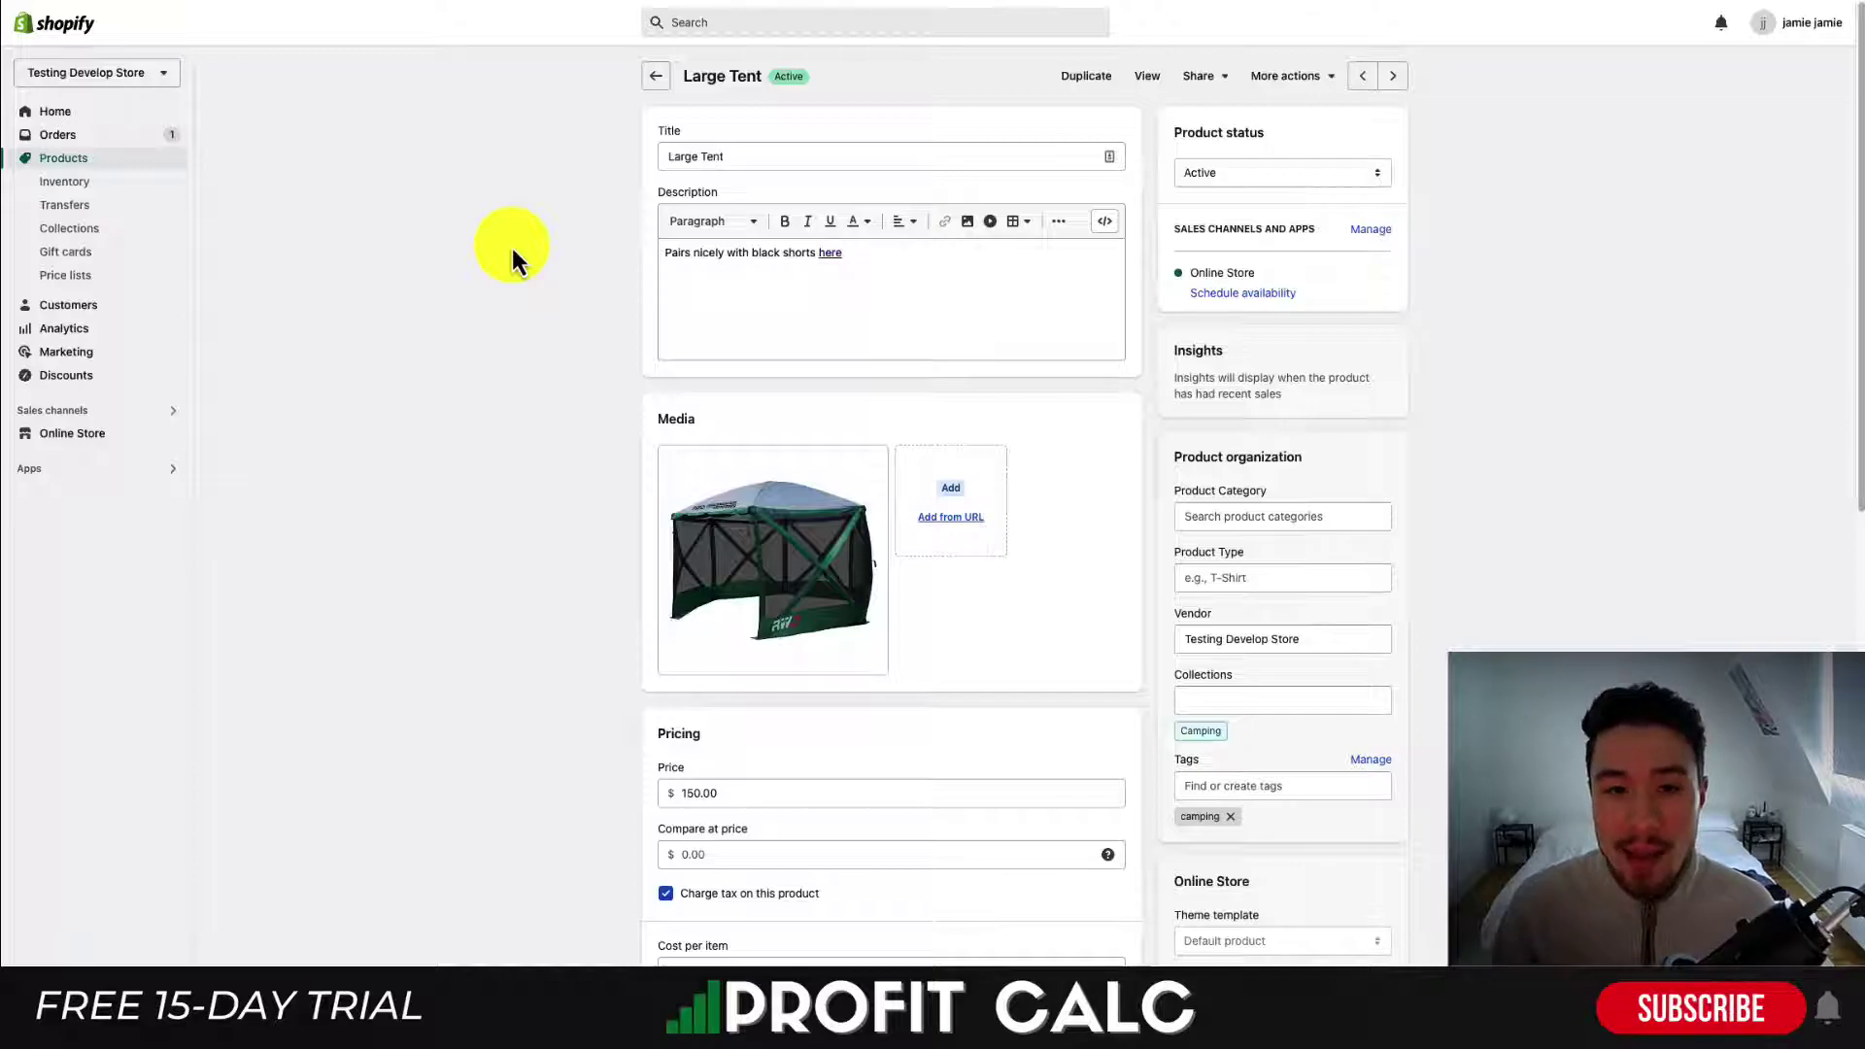
left_click_drag(660, 254, 751, 251)
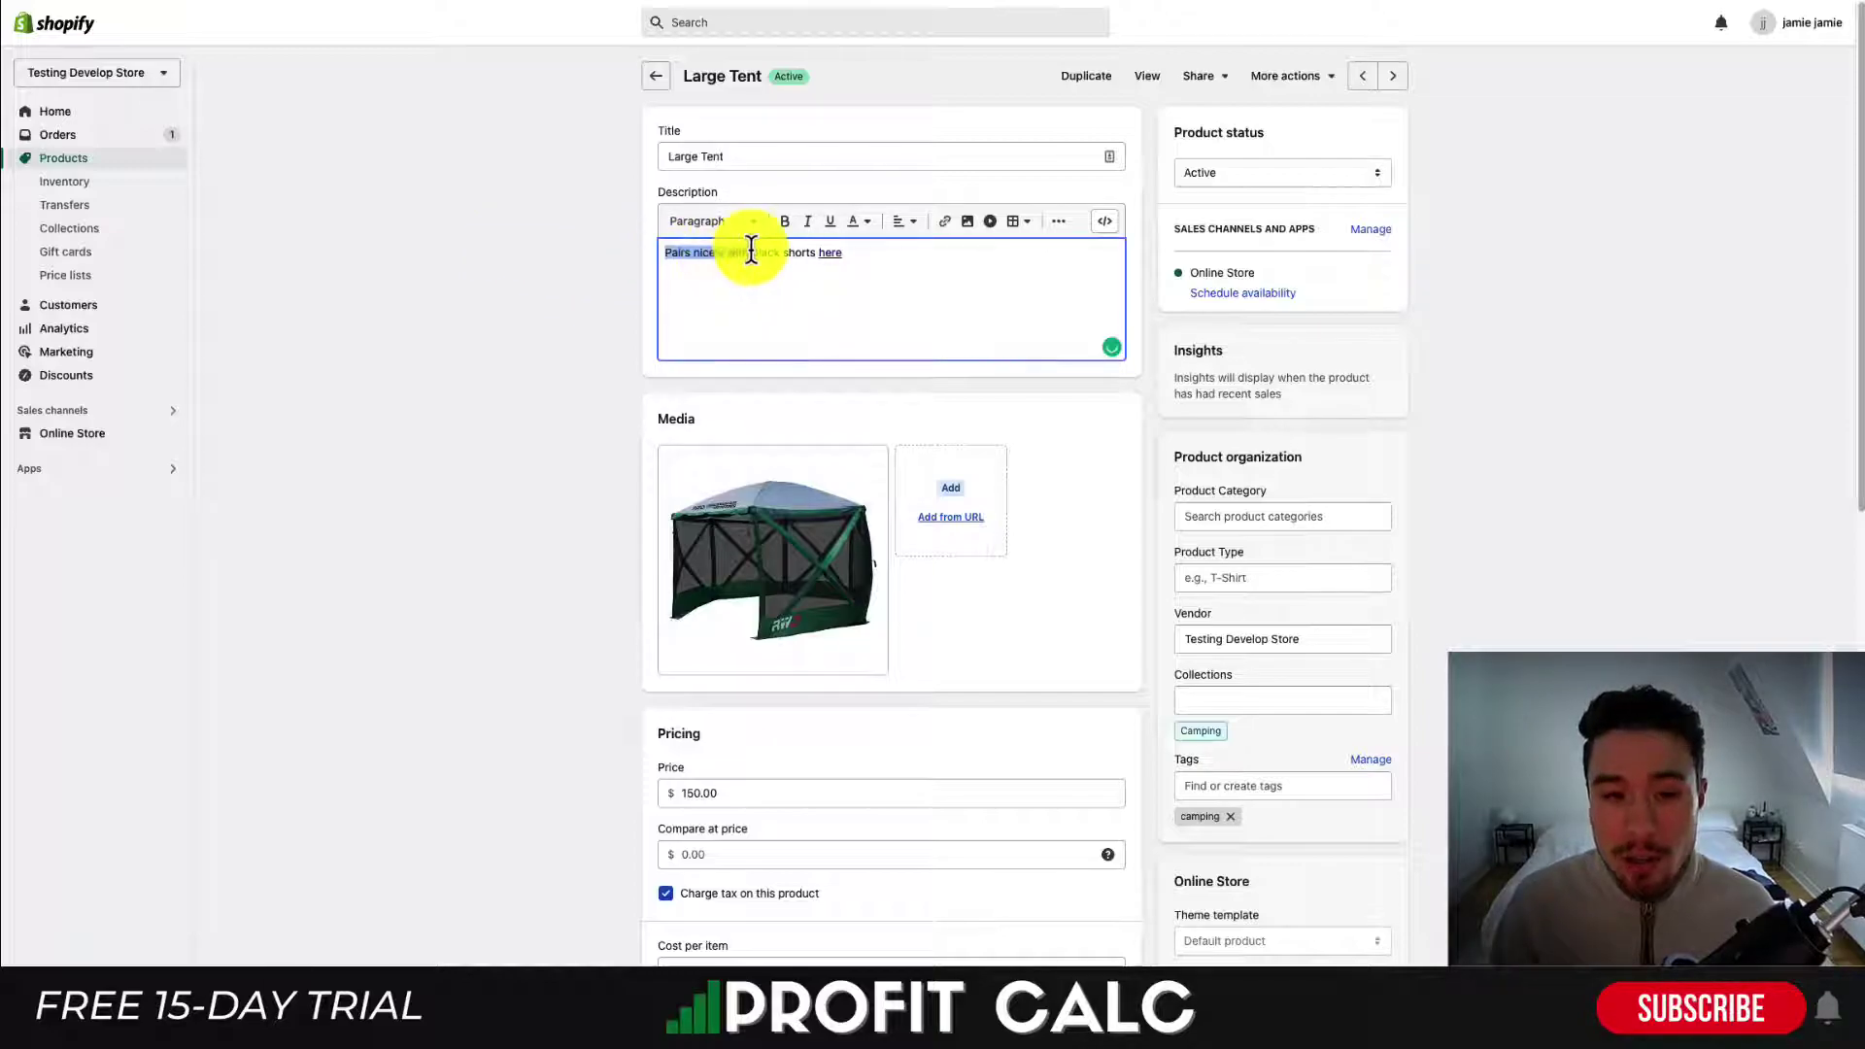
left_click(833, 253)
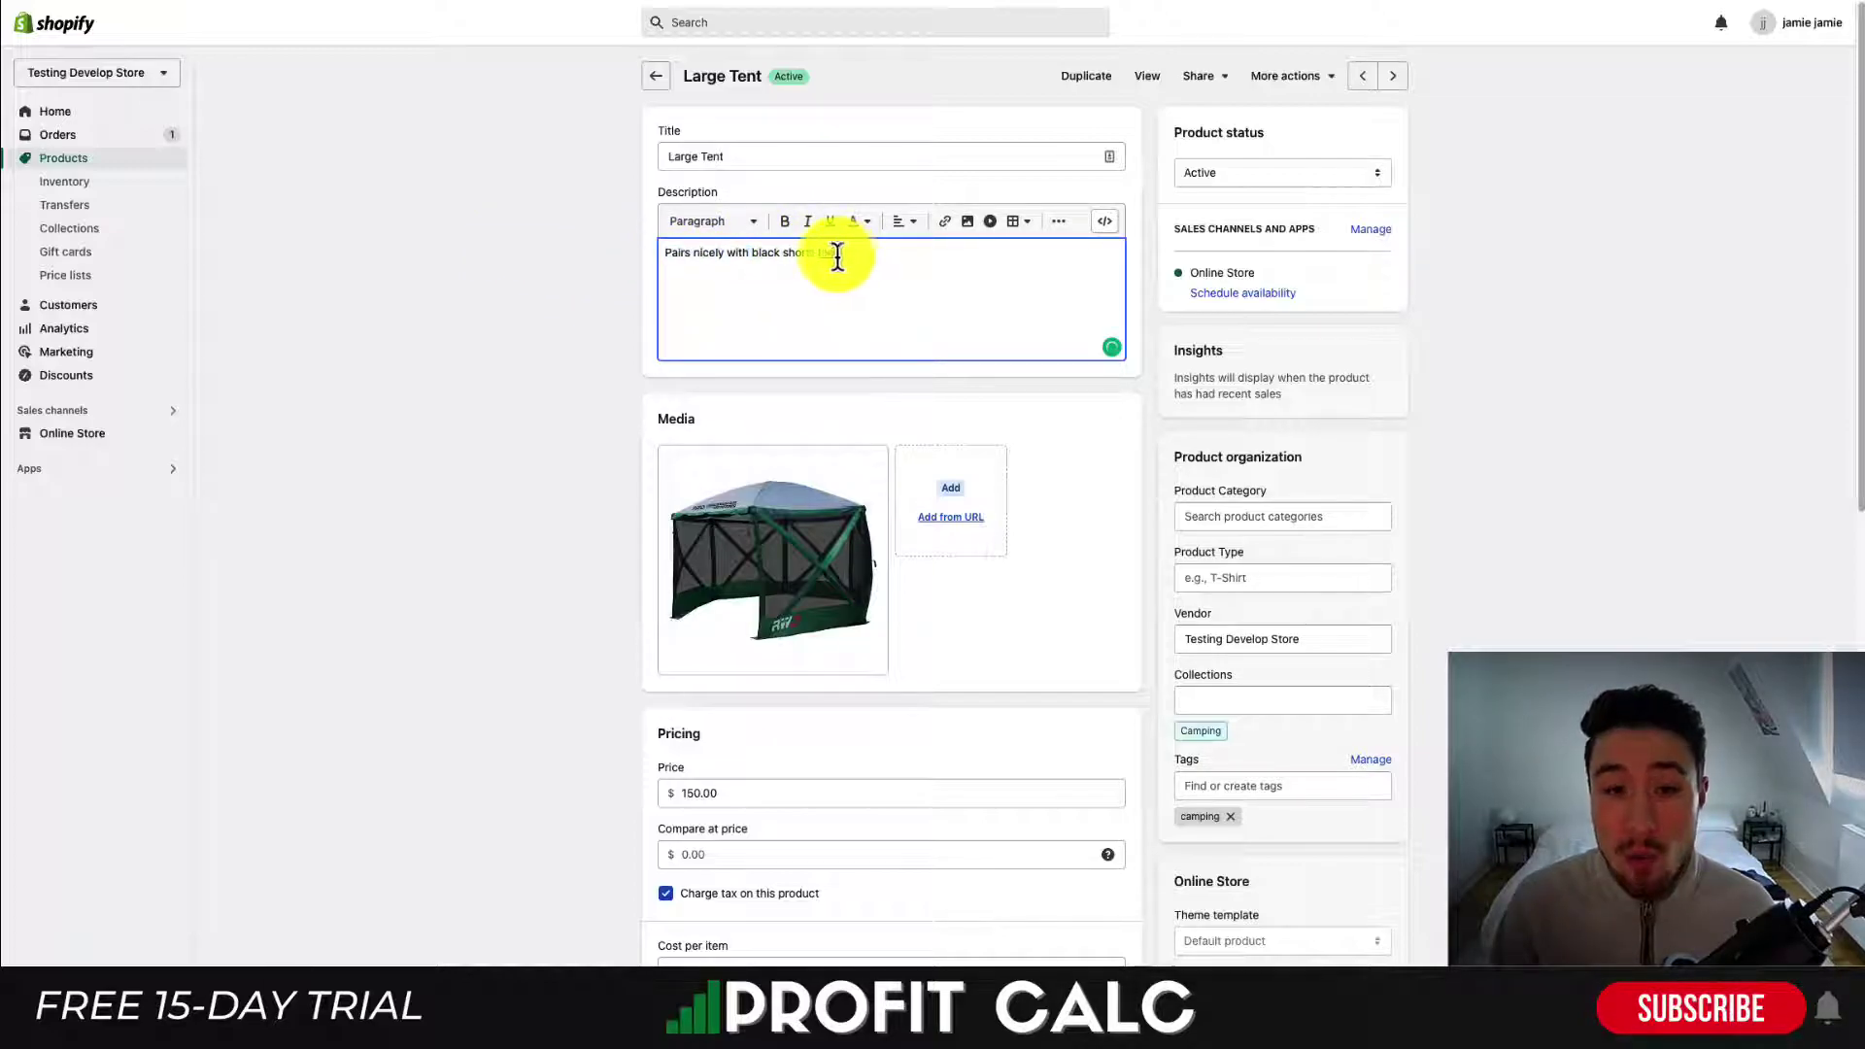
left_click(946, 225)
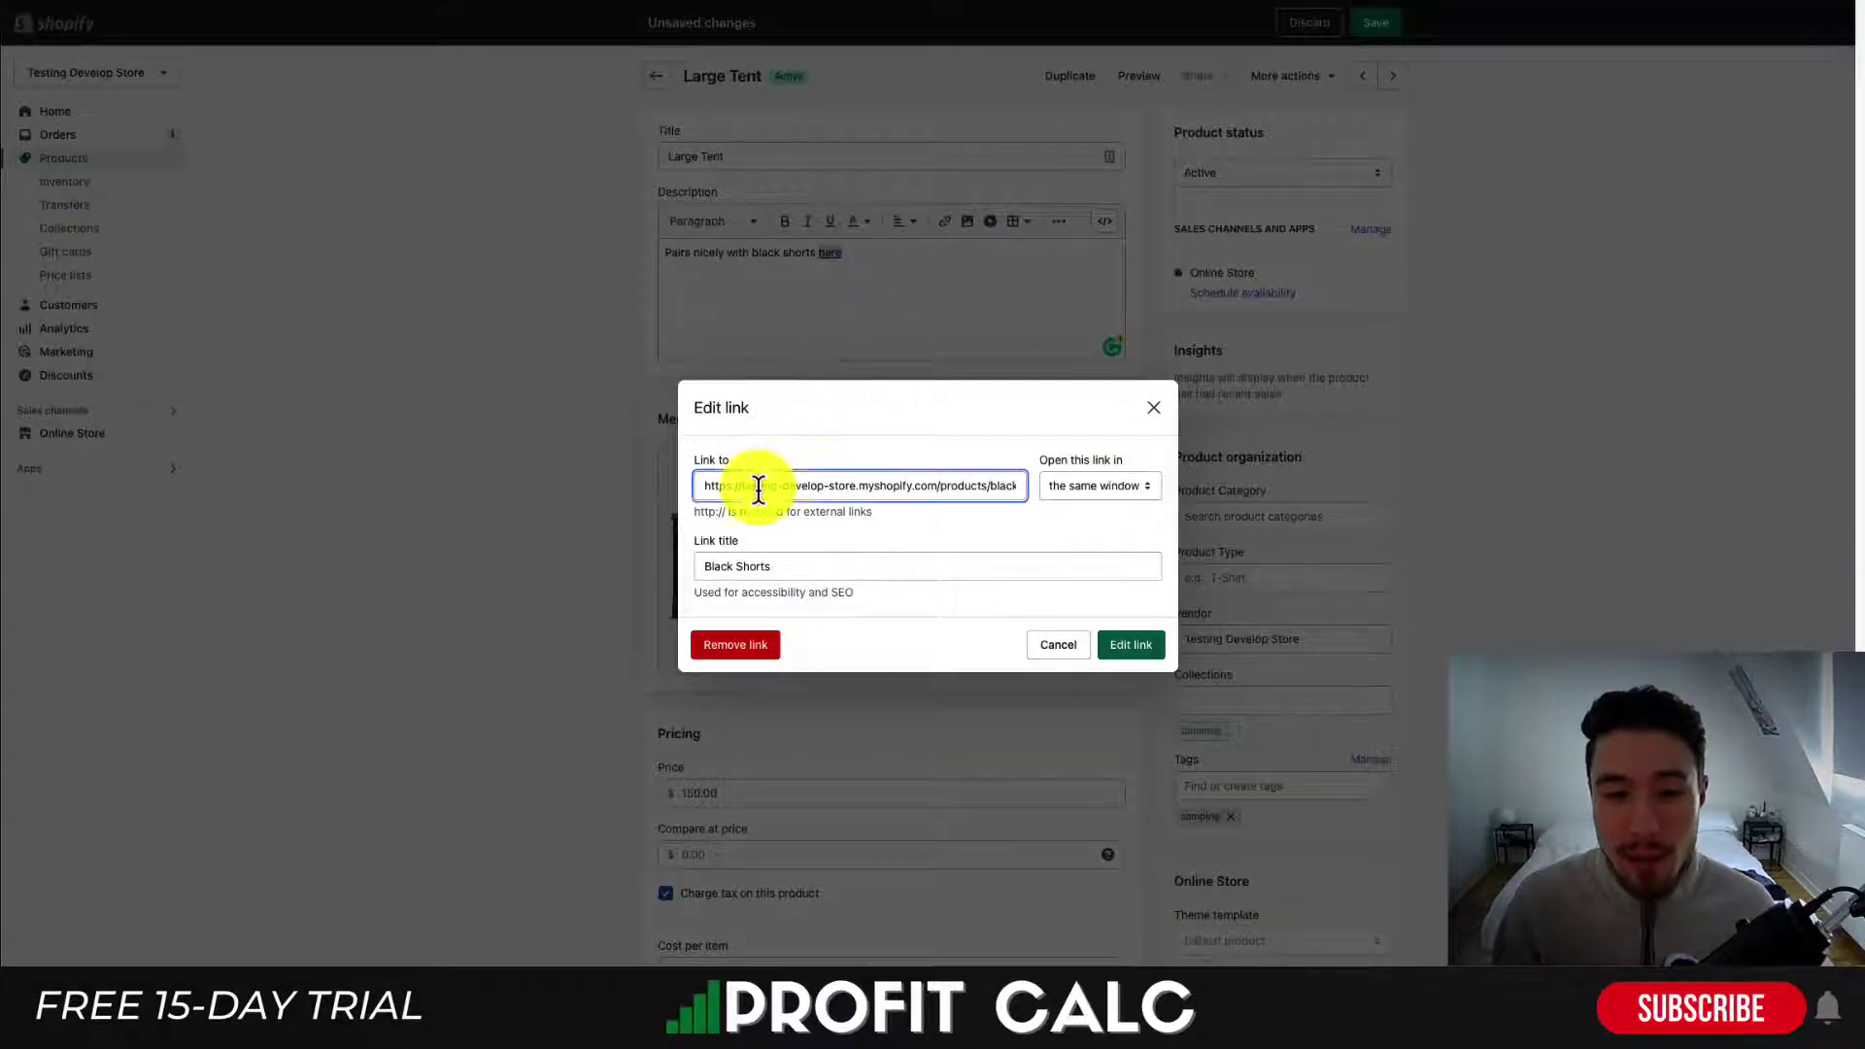
left_click_drag(756, 486, 975, 486)
left_click(1082, 490)
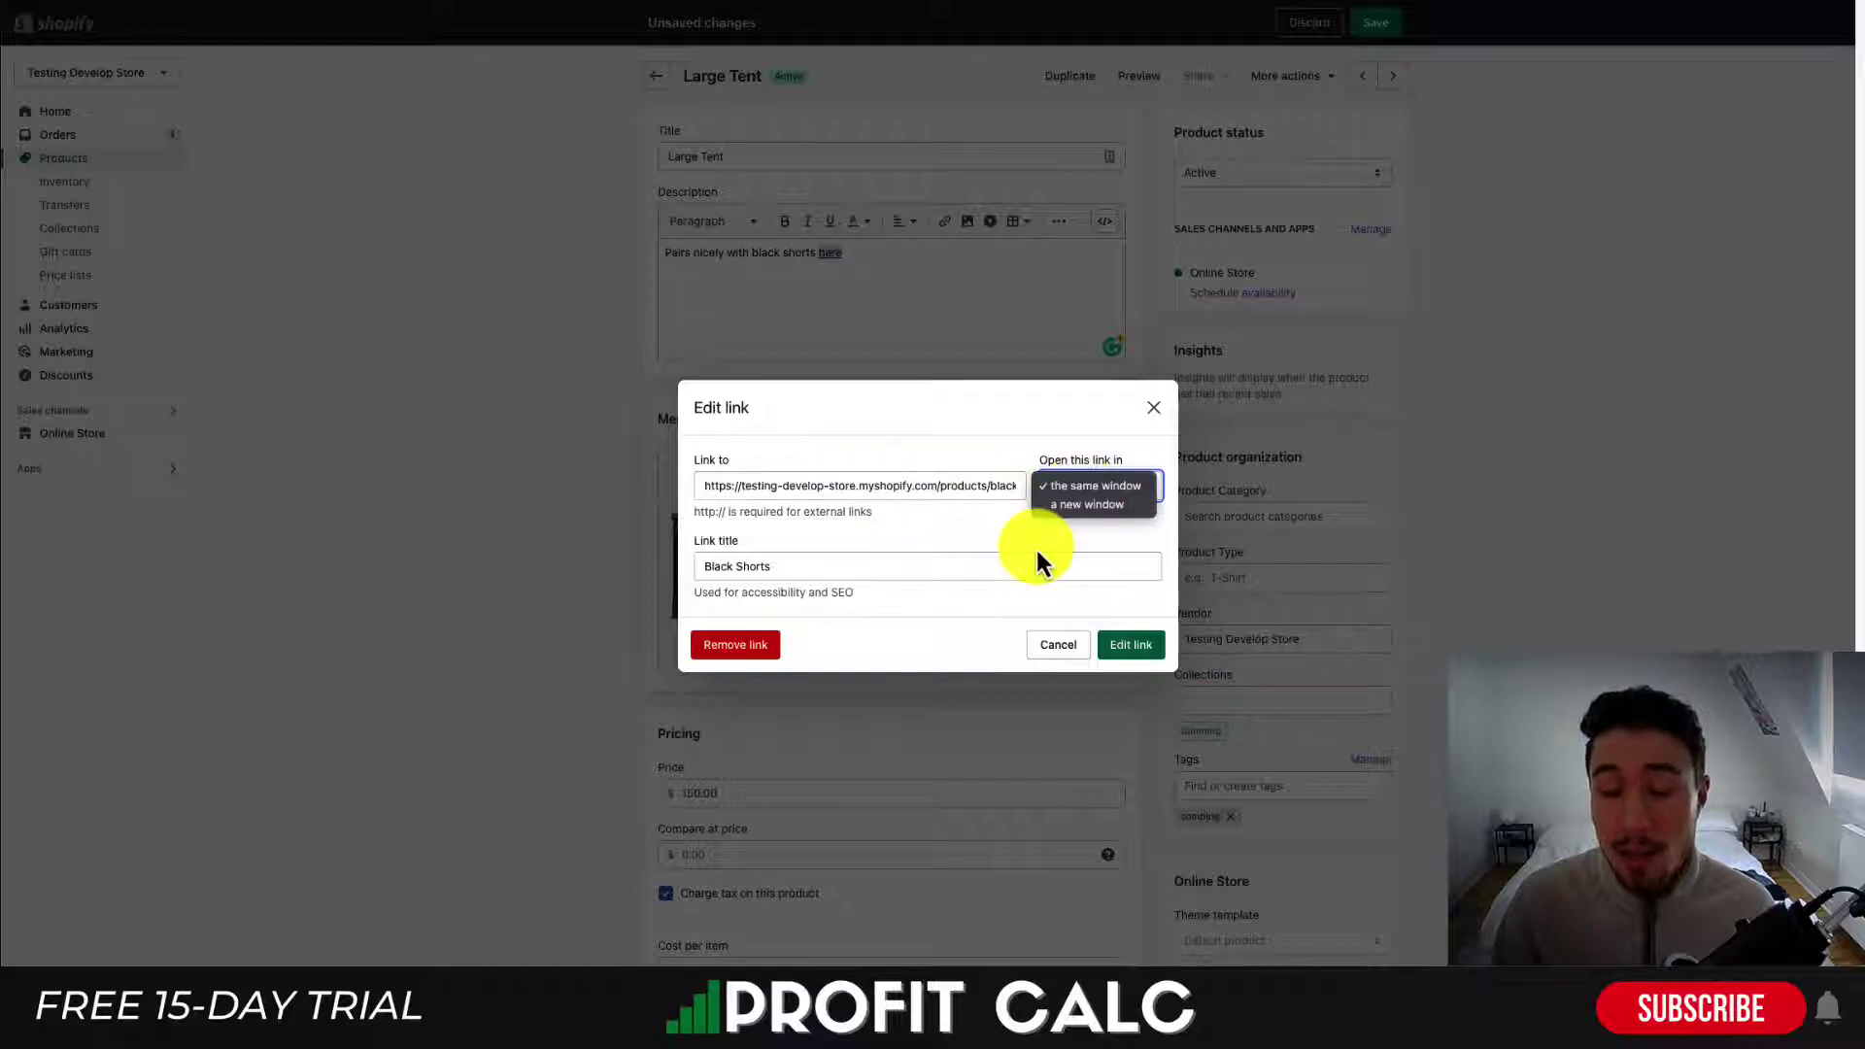
left_click(942, 546)
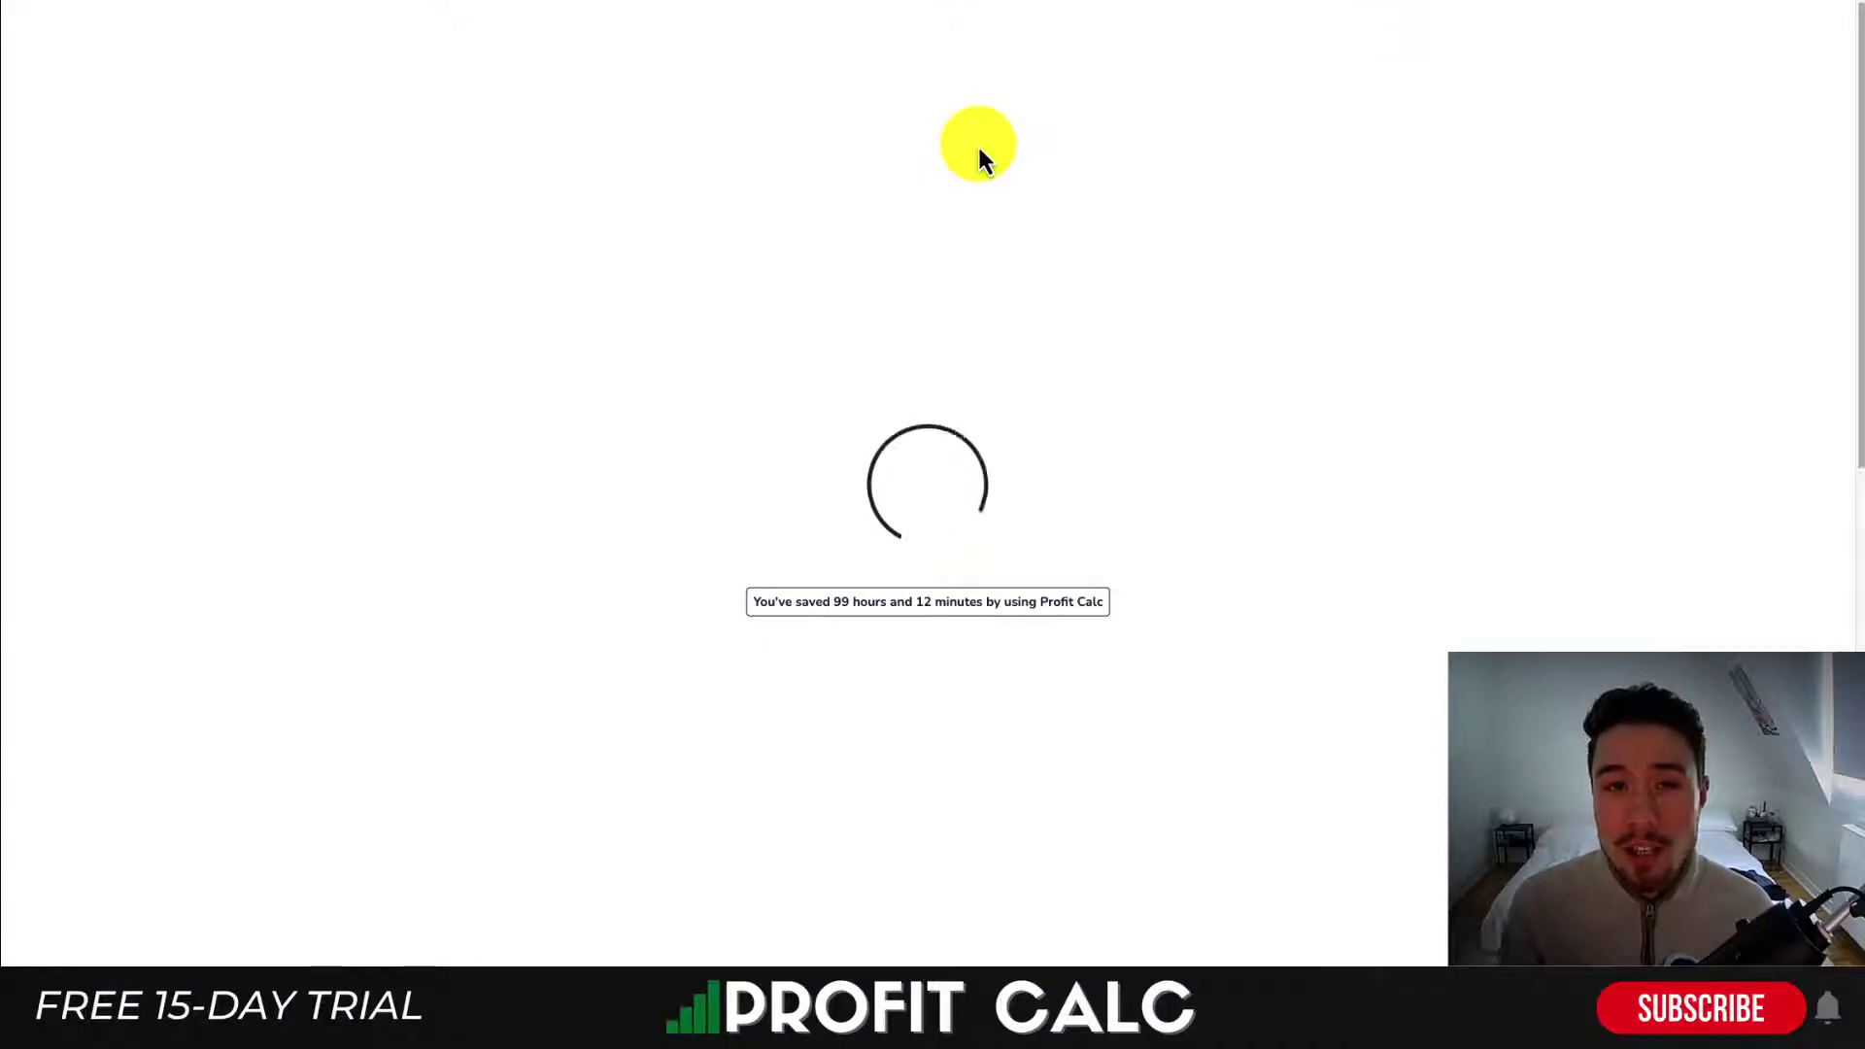
- Scroll through the Profit Calc dashboard's revenue, ad spend, margin and order metrics
scroll(1096, 295, "down", 8)
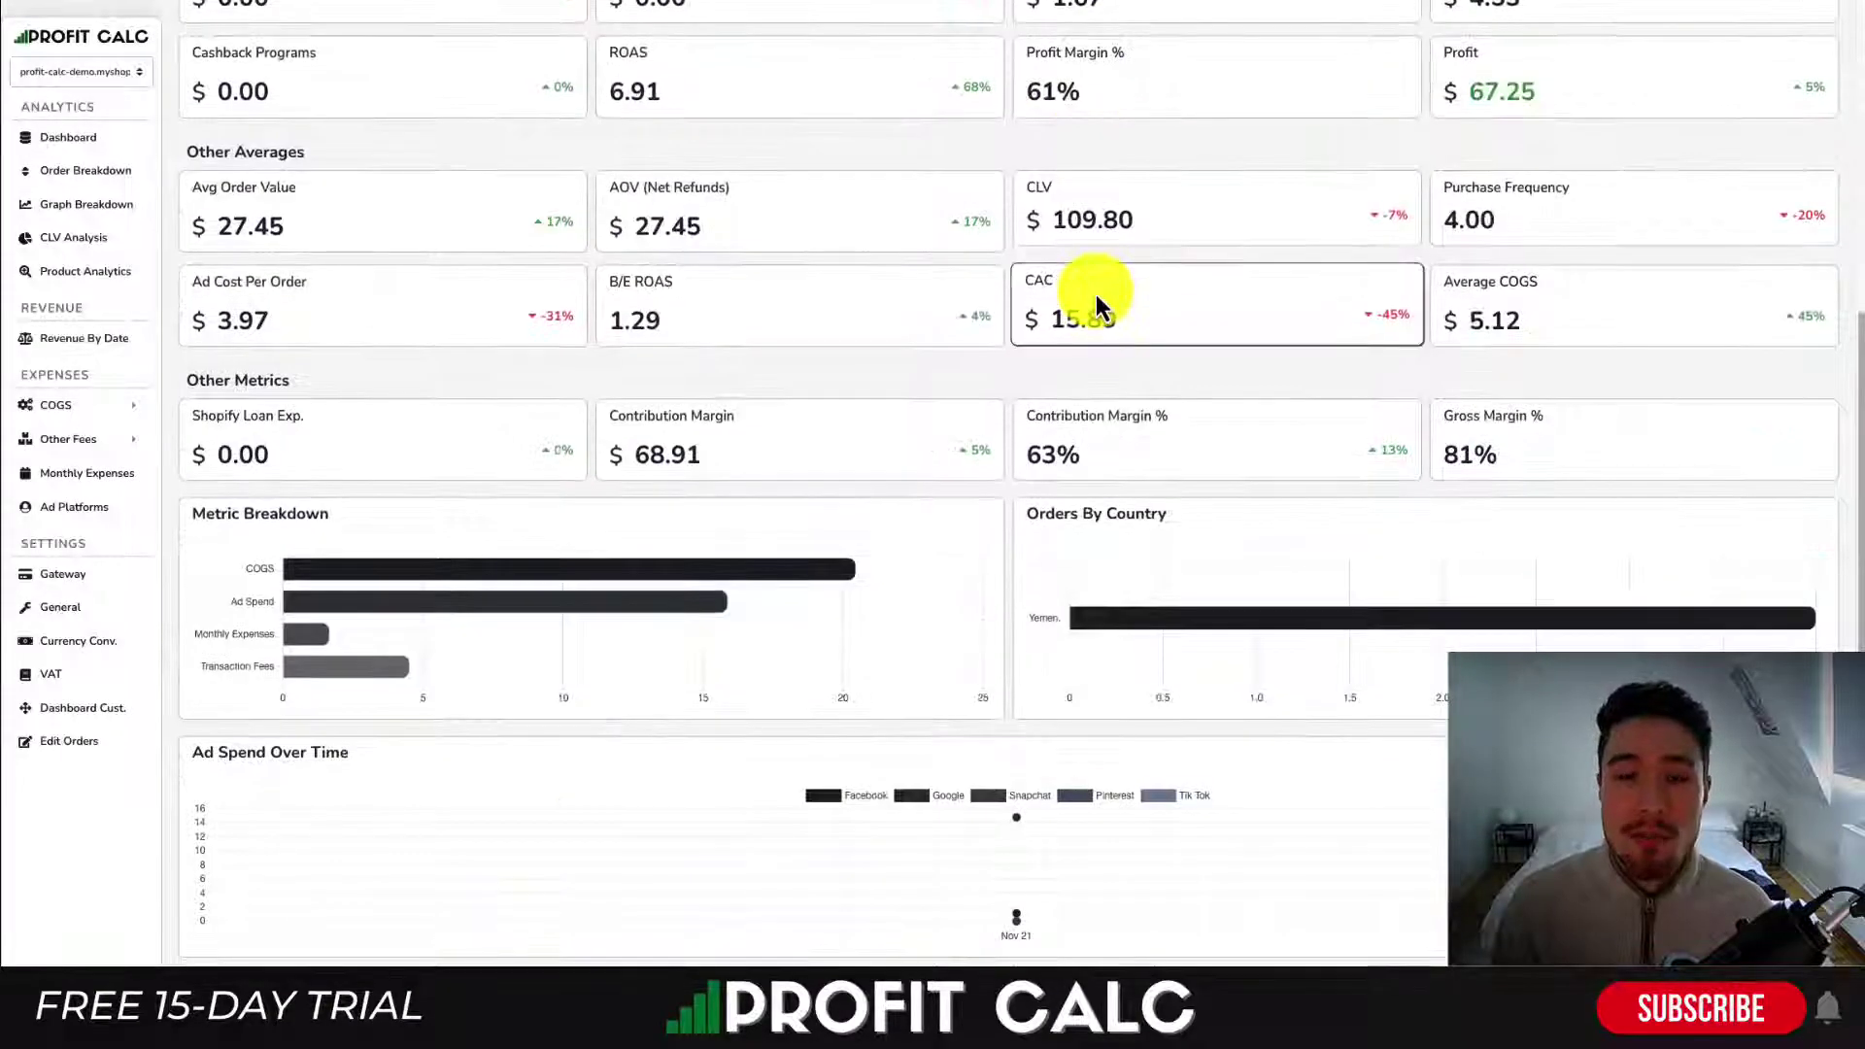
left_click_drag(1855, 334, 1801, 179)
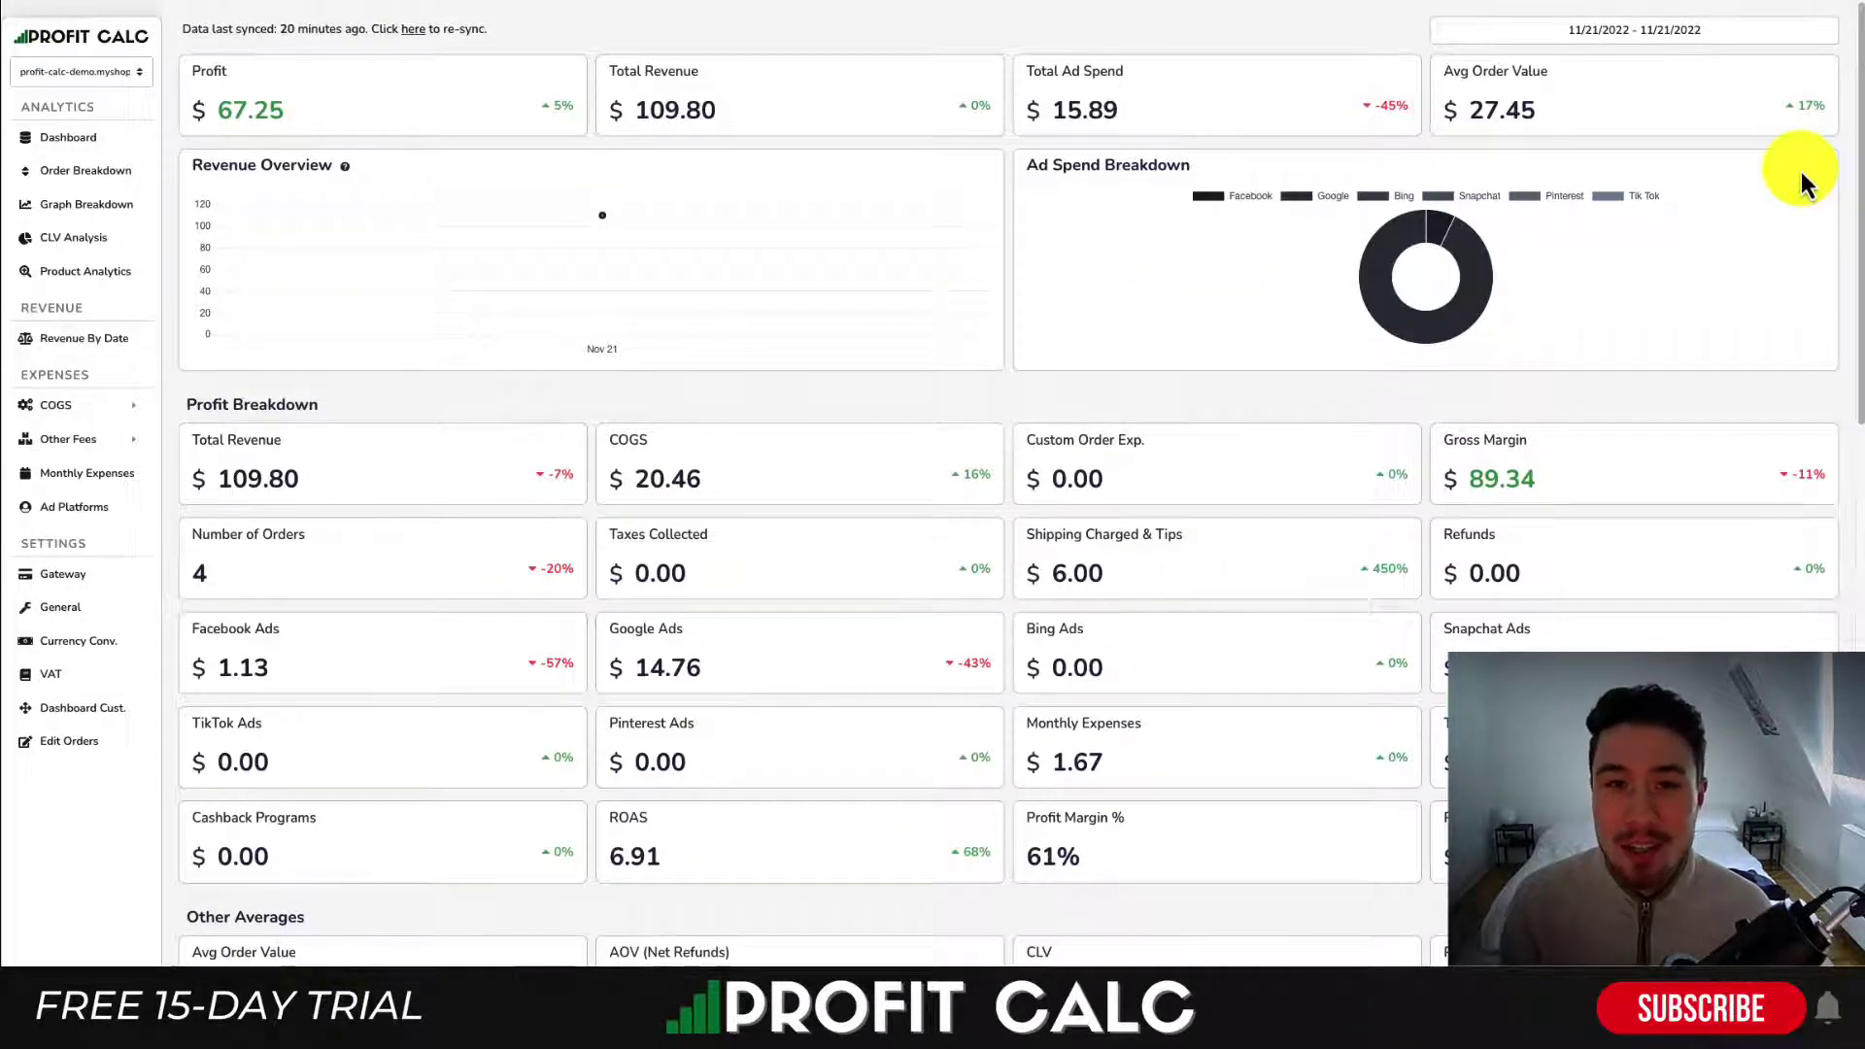